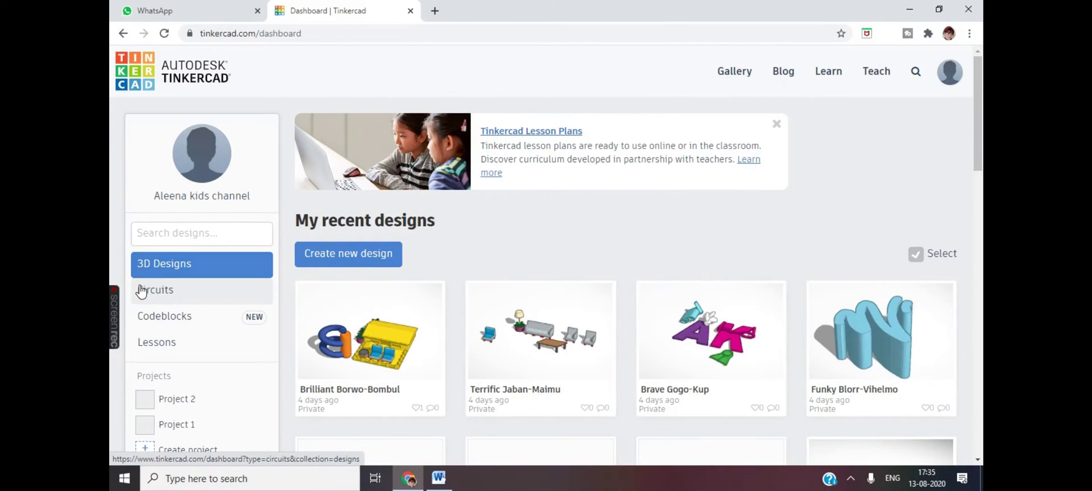
Show the Circuits designs list on the Tinkercad dashboard
{"action": "left_click", "coordinate": [169, 290]}
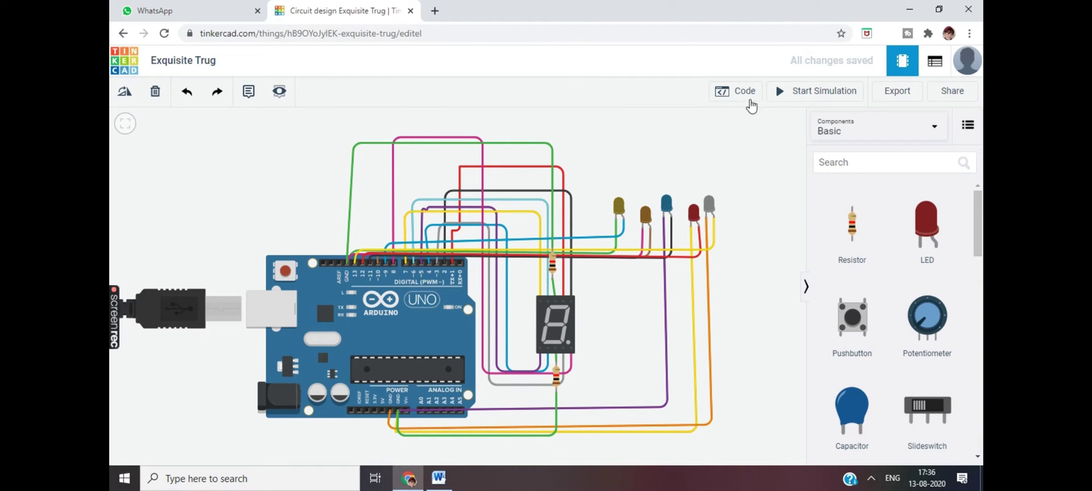
Run the Exquisite Trug simulation twice, stopping it after each run
{"action": "left_click", "coordinate": [834, 99]}
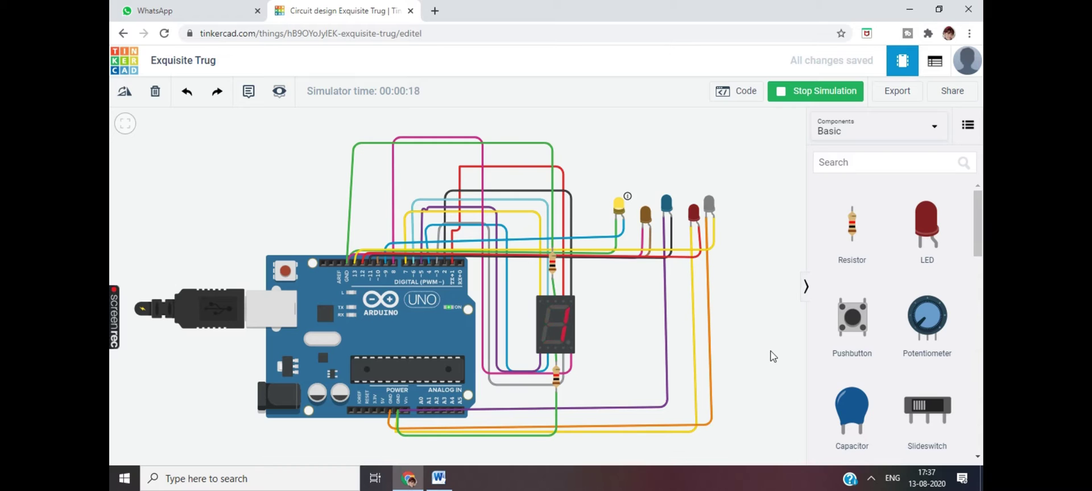
{"action": "left_click", "coordinate": [788, 91]}
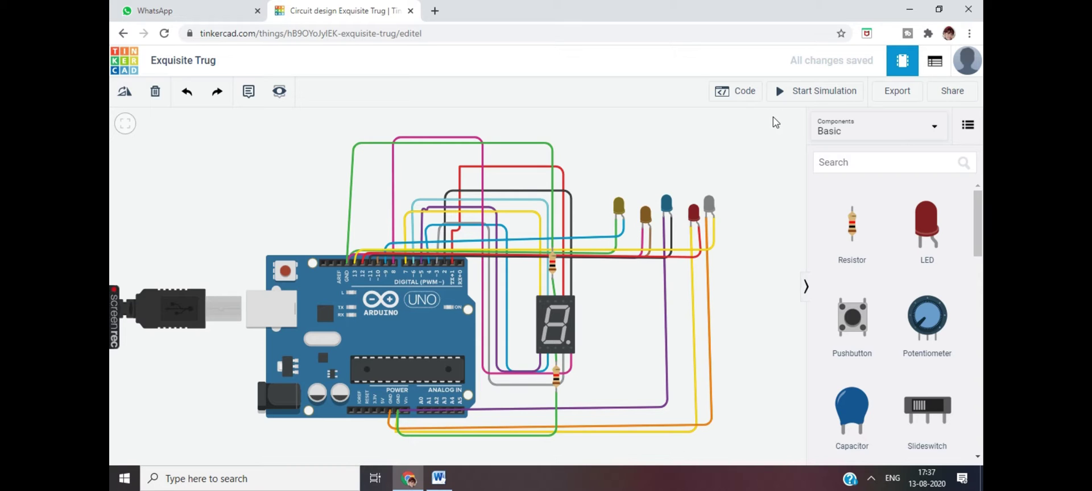
{"action": "left_click", "coordinate": [819, 90]}
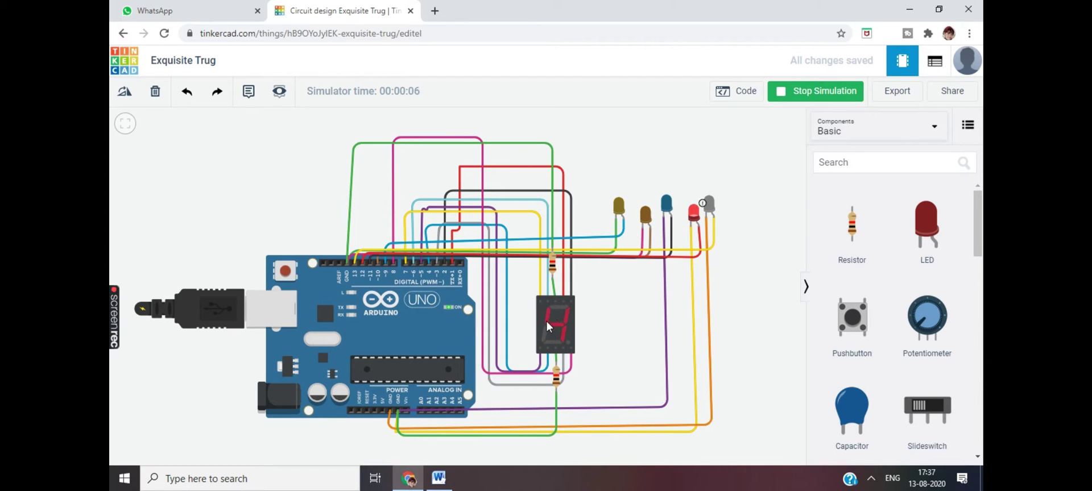
{"action": "left_click", "coordinate": [788, 100]}
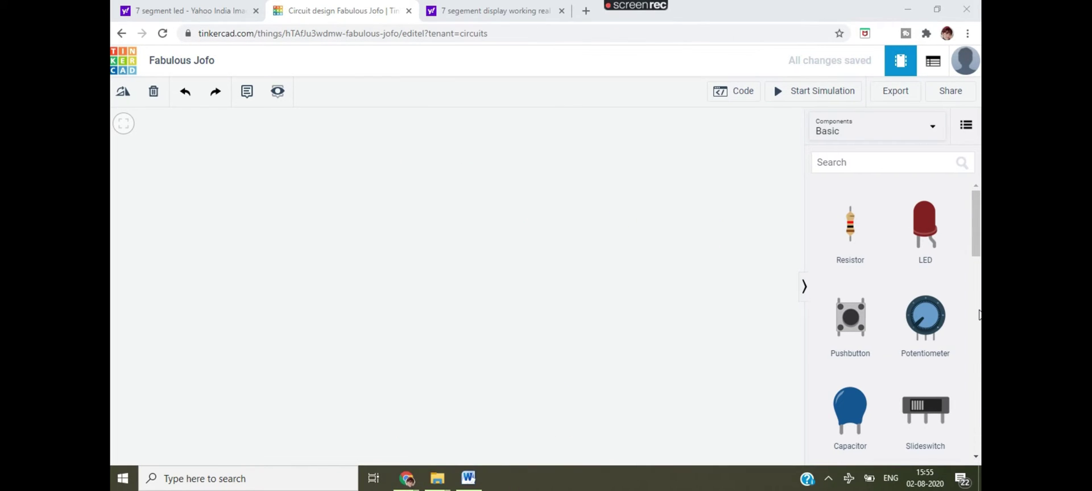
Place an Arduino Uno R3 and two resistors above it on the canvas
{"action": "left_click_drag", "start_coordinate": [981, 226], "coordinate": [979, 321]}
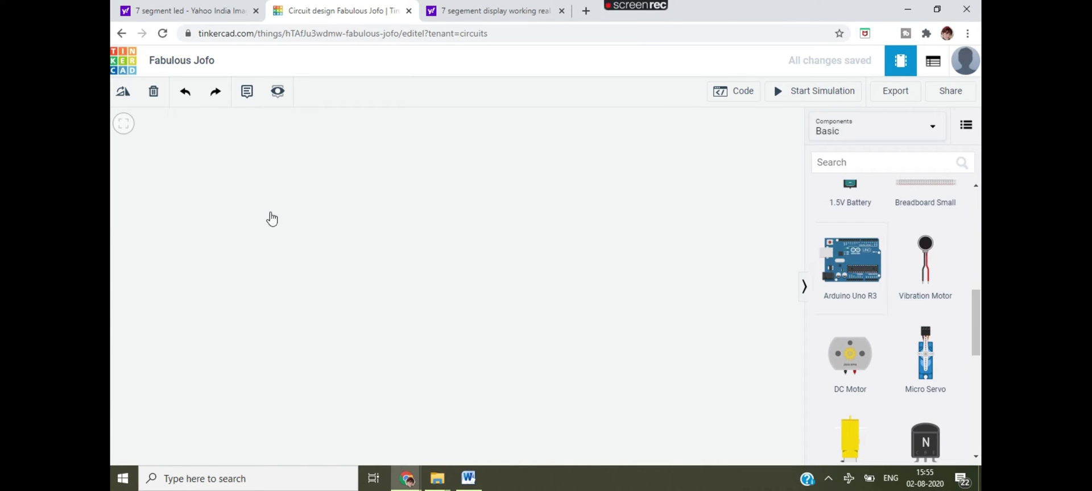
{"action": "left_click", "coordinate": [255, 245]}
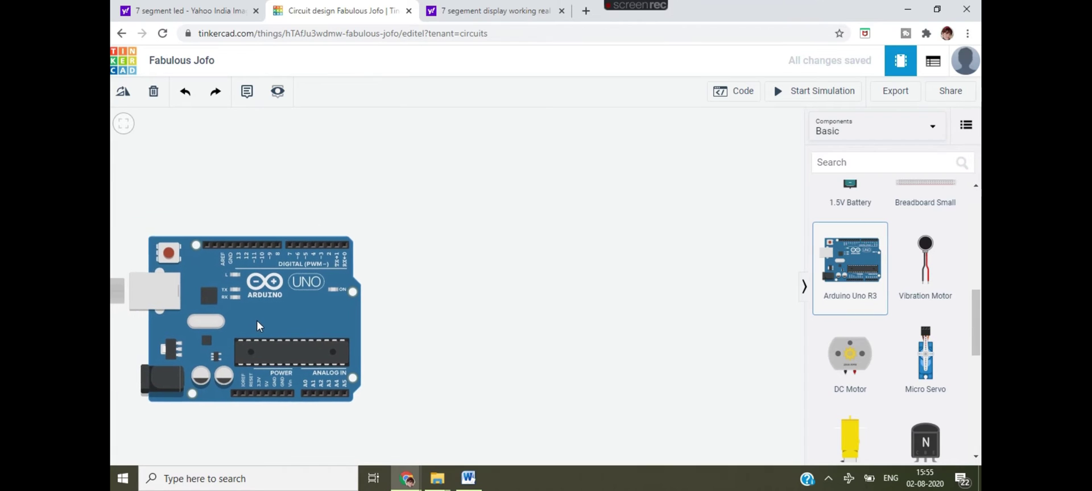
{"action": "left_click_drag", "start_coordinate": [257, 325], "coordinate": [262, 329]}
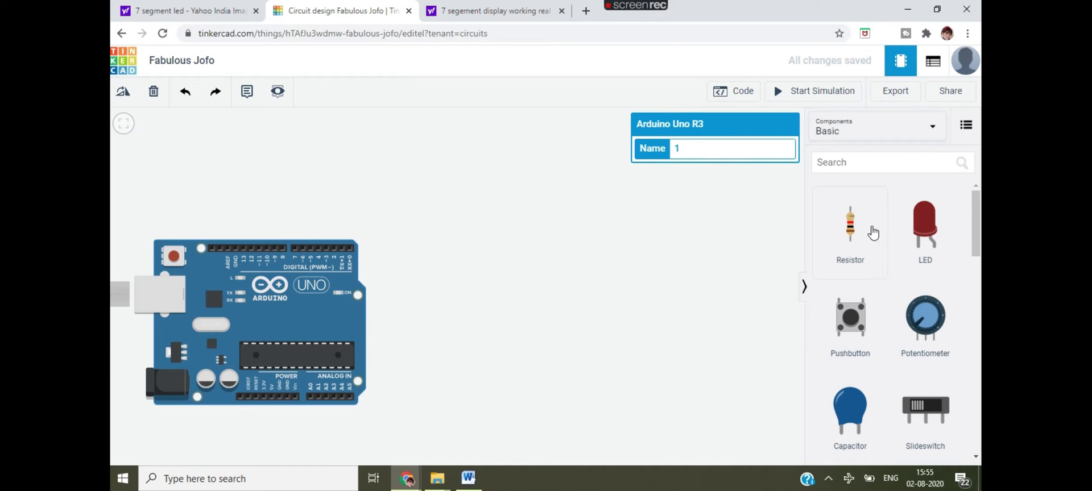
{"action": "left_click_drag", "start_coordinate": [858, 219], "coordinate": [347, 187]}
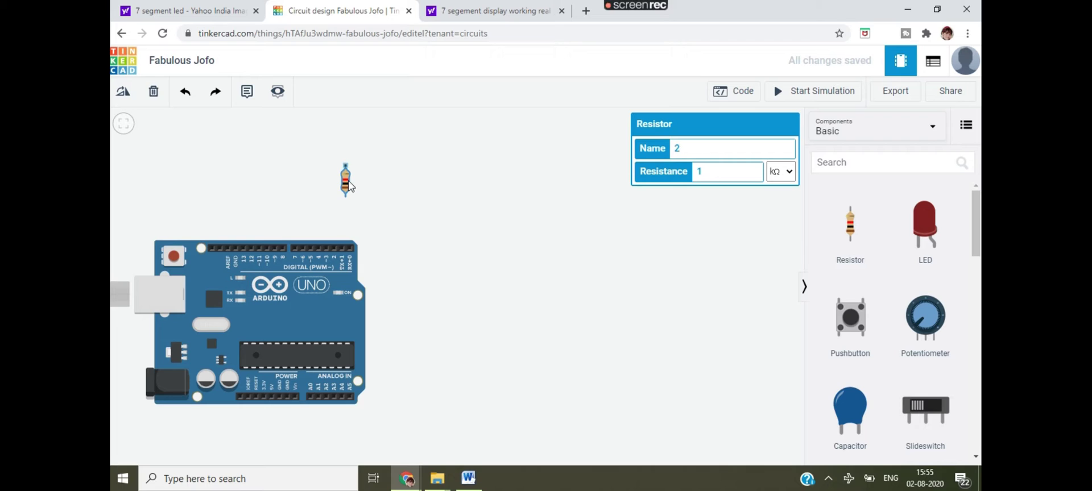
{"action": "left_click_drag", "start_coordinate": [348, 187], "coordinate": [374, 188]}
Add a 7-segment display right of the Arduino and set it to common cathode
{"action": "scroll", "coordinate": [829, 284], "scroll_direction": "down", "scroll_amount": 10}
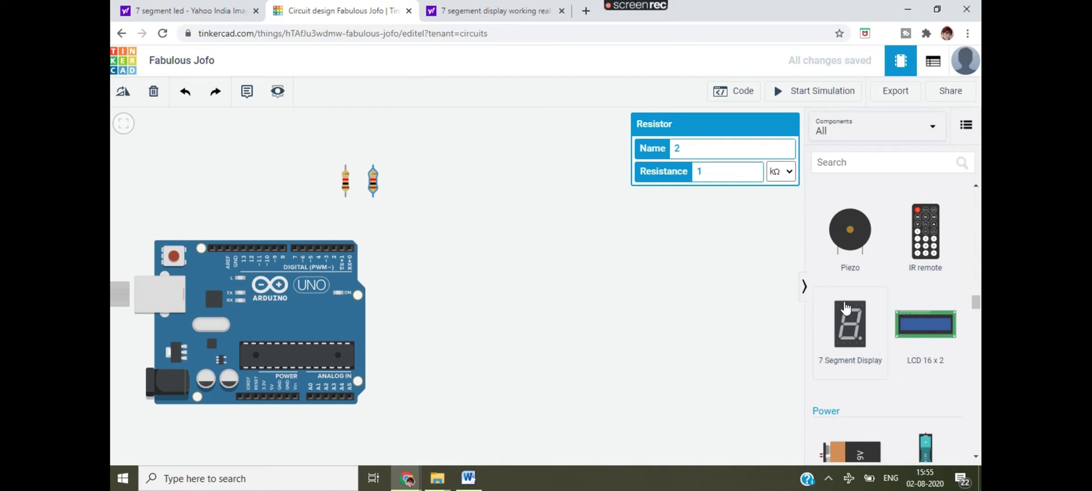
{"action": "left_click_drag", "start_coordinate": [845, 307], "coordinate": [474, 310]}
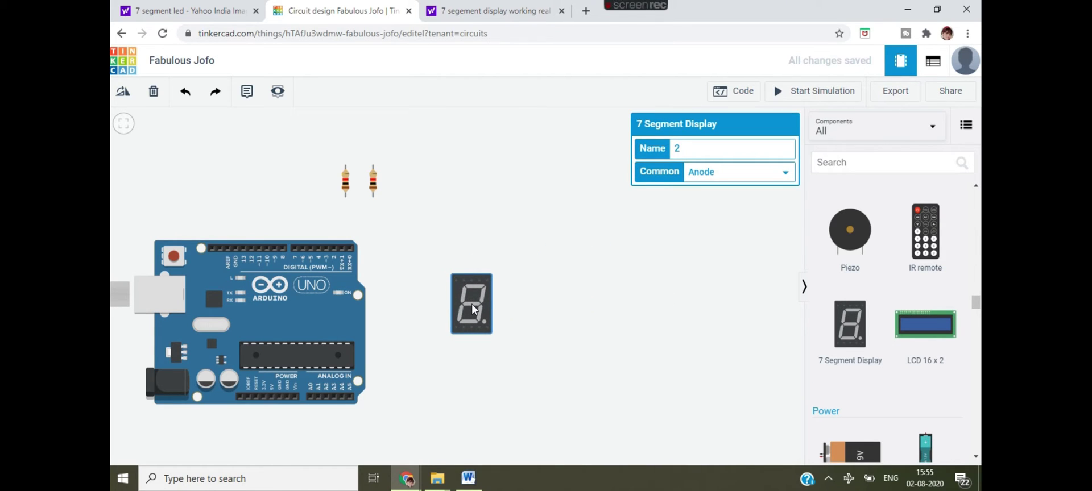
{"action": "left_click", "coordinate": [709, 181]}
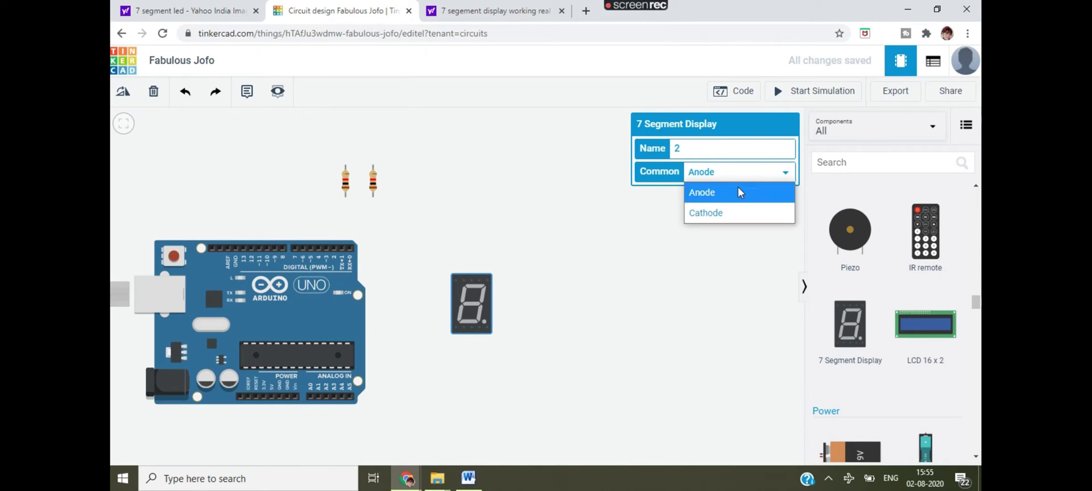
{"action": "left_click", "coordinate": [729, 212]}
{"action": "left_click", "coordinate": [683, 244]}
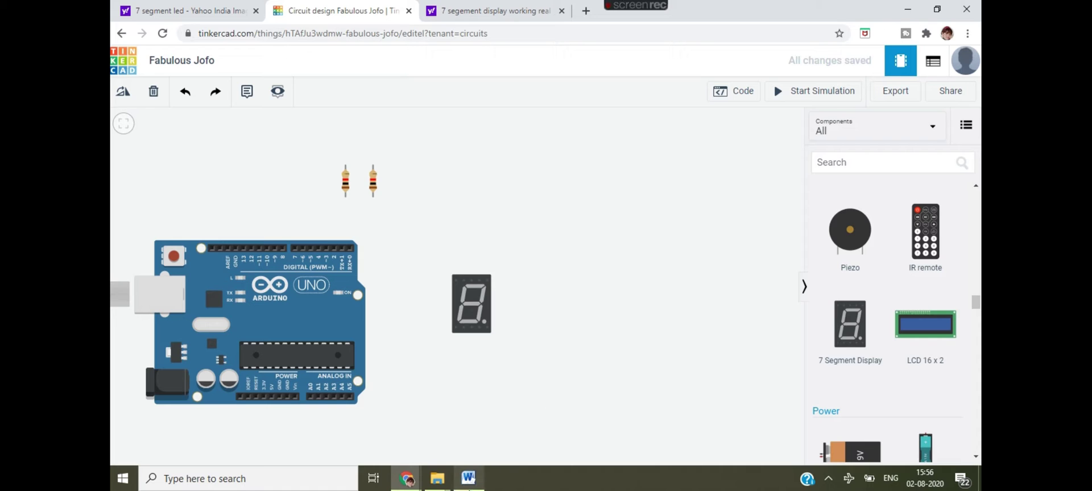
Bring the Word document with the 7-segment pin diagram to the front
{"action": "mouse_move", "coordinate": [468, 477]}
{"action": "left_click", "coordinate": [468, 424]}
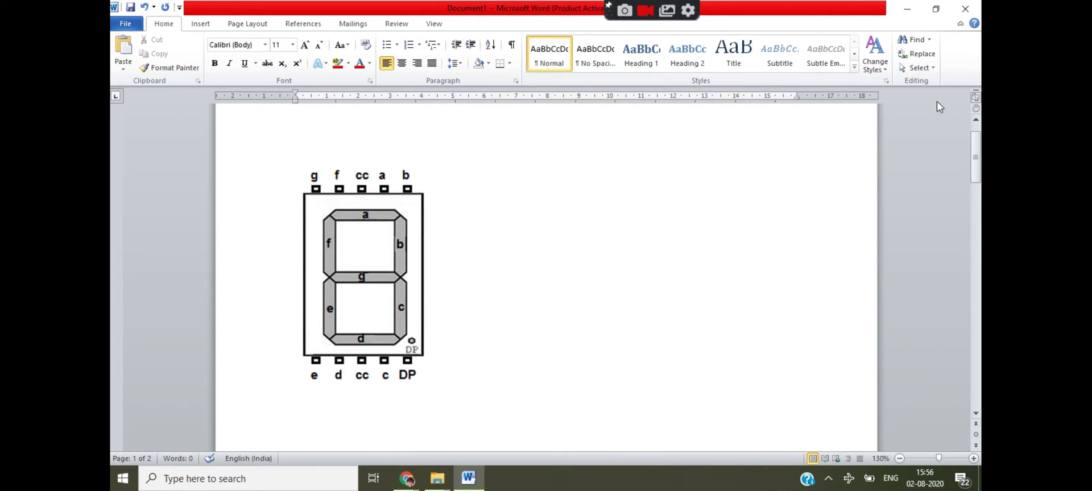
{"action": "left_click_drag", "start_coordinate": [979, 163], "coordinate": [979, 166]}
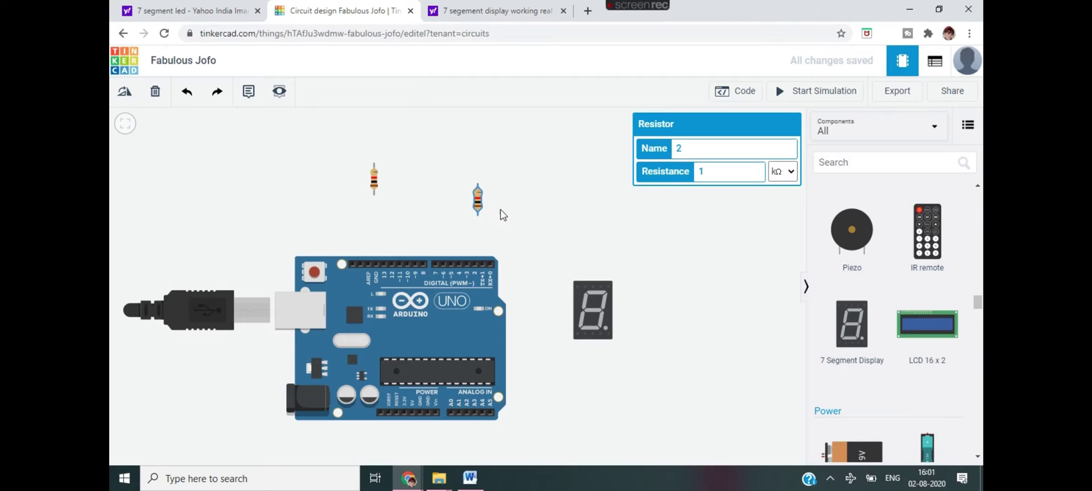
Position resistors above and below the display and wire its common pin to the lower resistor
{"action": "left_click_drag", "start_coordinate": [476, 196], "coordinate": [593, 254]}
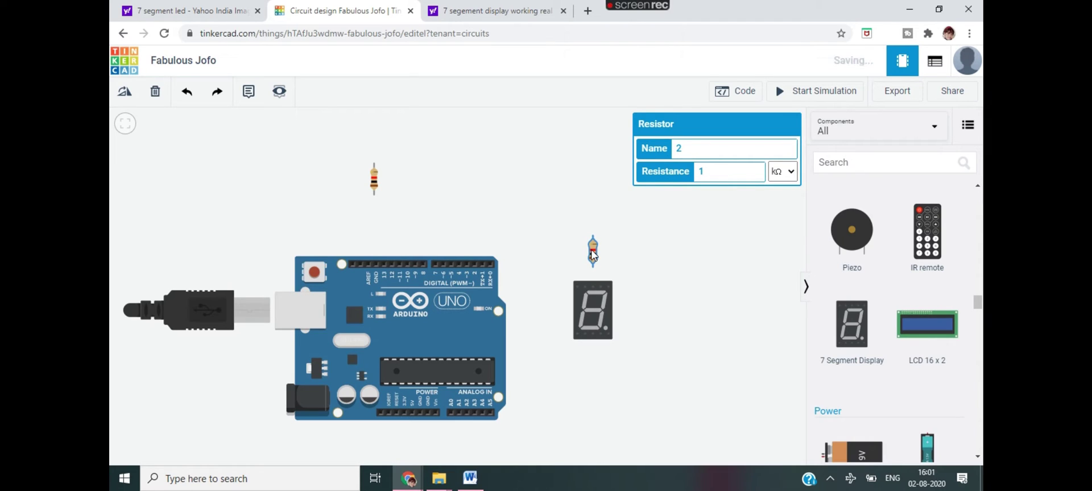
{"action": "left_click_drag", "start_coordinate": [373, 179], "coordinate": [493, 321]}
{"action": "left_click_drag", "start_coordinate": [555, 377], "coordinate": [592, 344]}
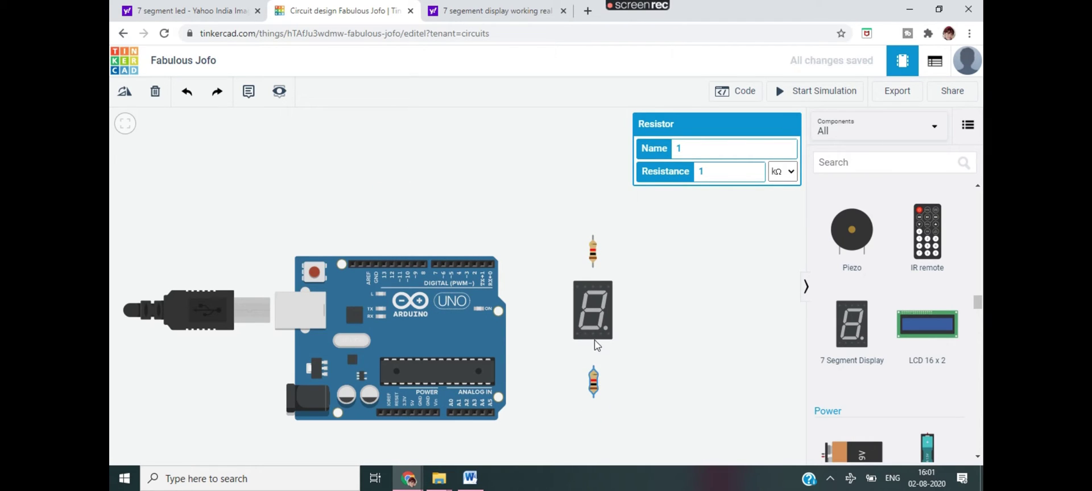
{"action": "left_click", "coordinate": [593, 339]}
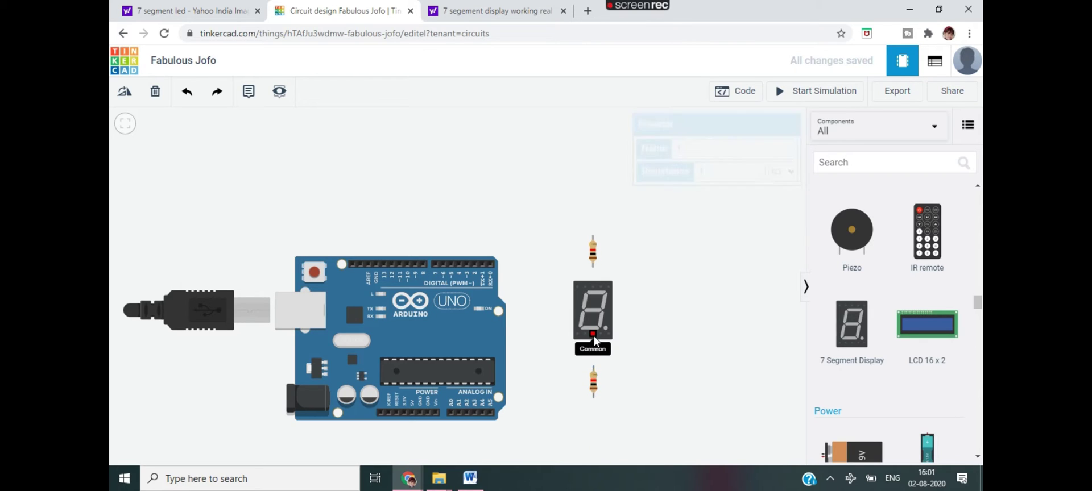
{"action": "left_click", "coordinate": [594, 371]}
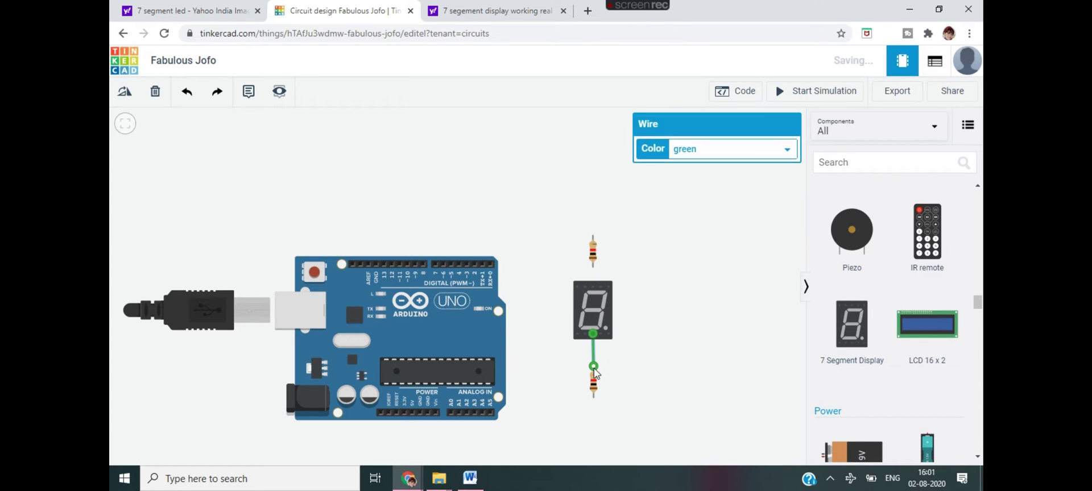
{"action": "left_click", "coordinate": [741, 330]}
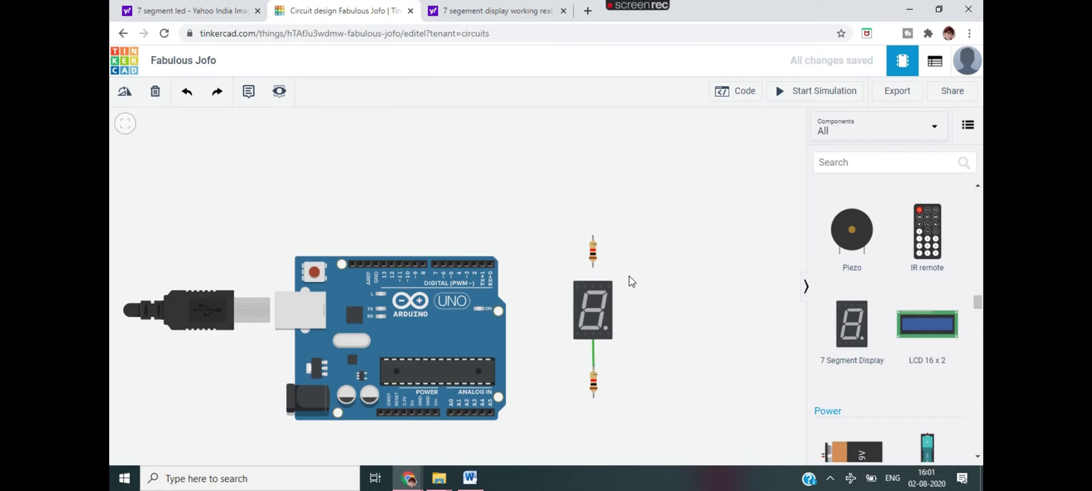
Wire the top resistor across to an Arduino GND pin
{"action": "left_click", "coordinate": [593, 287]}
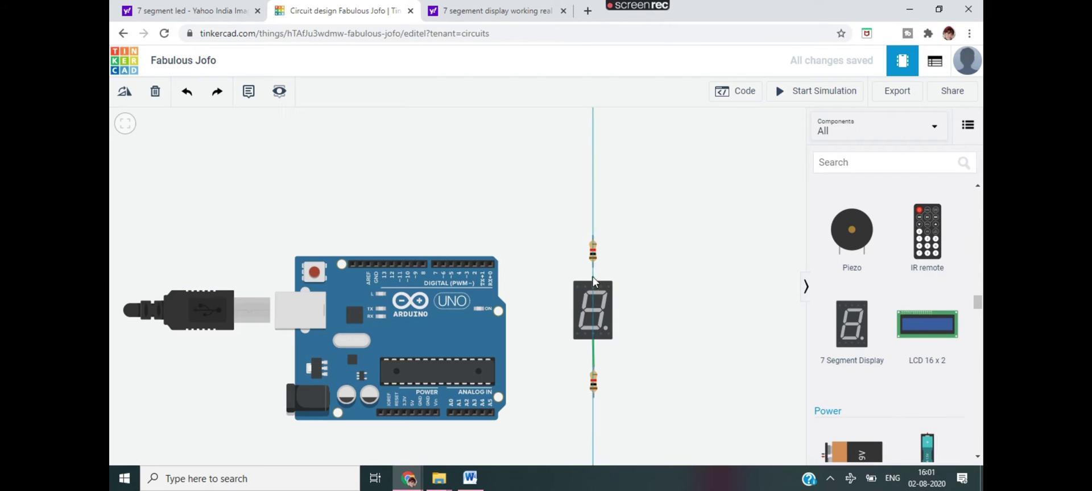
{"action": "left_click", "coordinate": [593, 235]}
{"action": "left_click", "coordinate": [376, 236]}
{"action": "left_click", "coordinate": [376, 264]}
{"action": "left_click", "coordinate": [395, 205]}
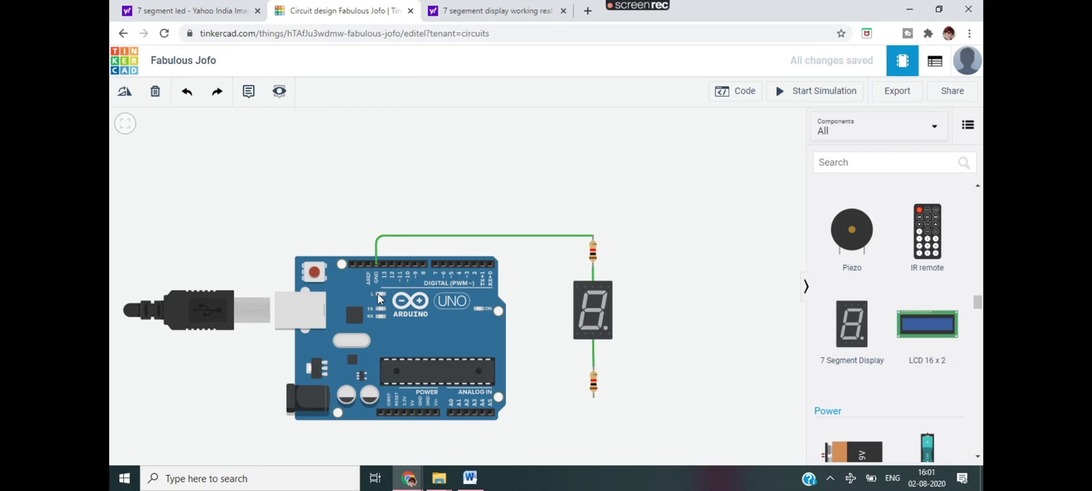
Wire the lower resistor's bottom terminal to the other Arduino GND pin
{"action": "left_click", "coordinate": [593, 397]}
{"action": "left_click", "coordinate": [594, 433]}
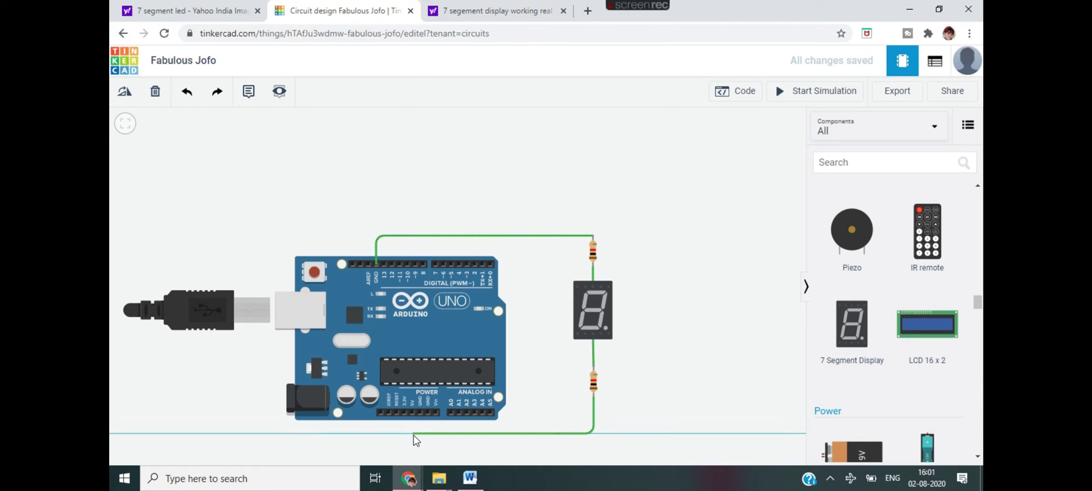
{"action": "left_click", "coordinate": [420, 434]}
{"action": "left_click", "coordinate": [419, 420]}
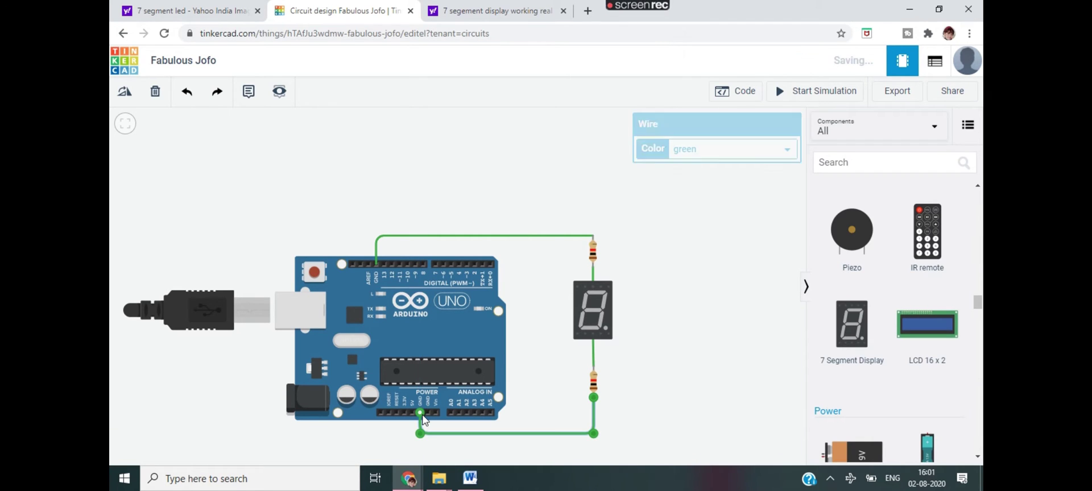
{"action": "left_click", "coordinate": [749, 373]}
{"action": "left_click", "coordinate": [569, 320]}
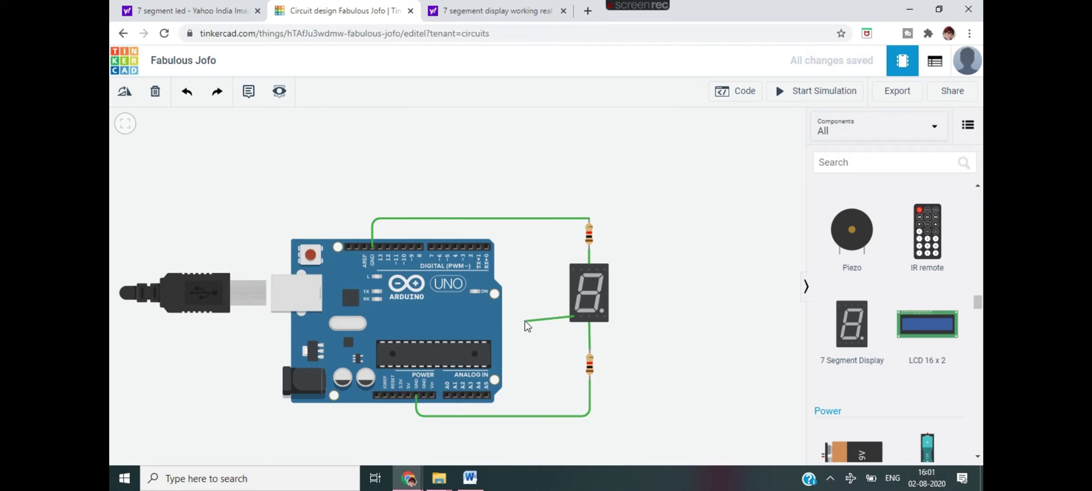
Finish the display's lower-left pin wire on Arduino digital pin 1
{"action": "left_click", "coordinate": [519, 316]}
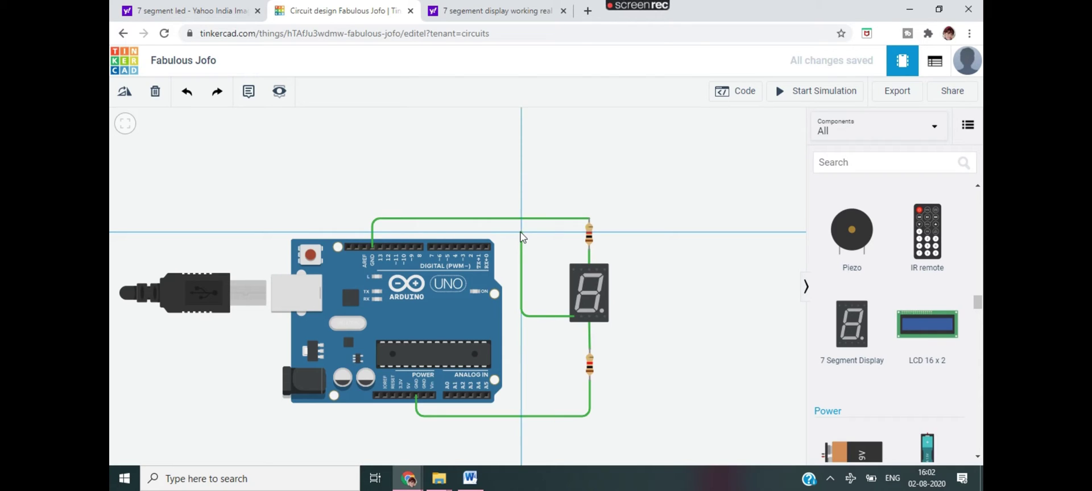
{"action": "left_click", "coordinate": [520, 232]}
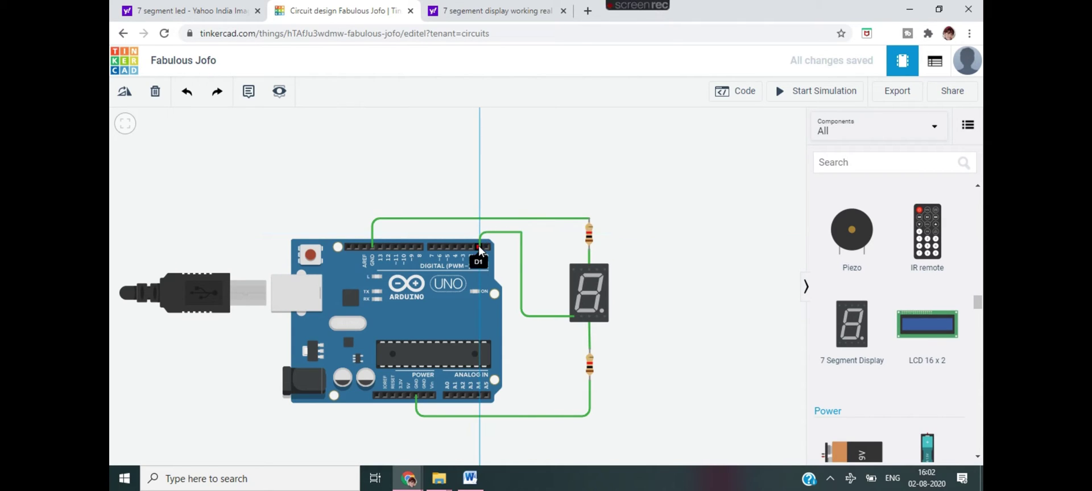
{"action": "left_click", "coordinate": [479, 248]}
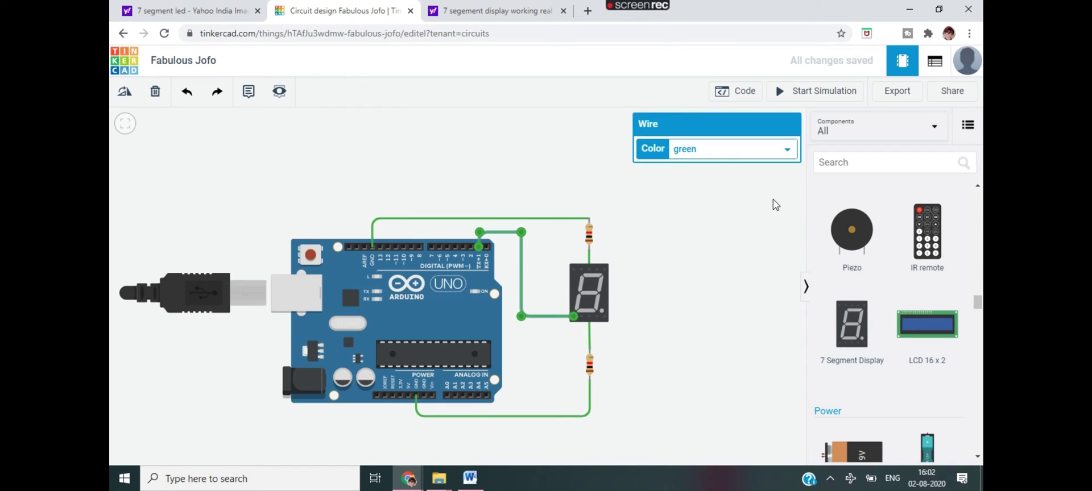
{"action": "left_click", "coordinate": [773, 199]}
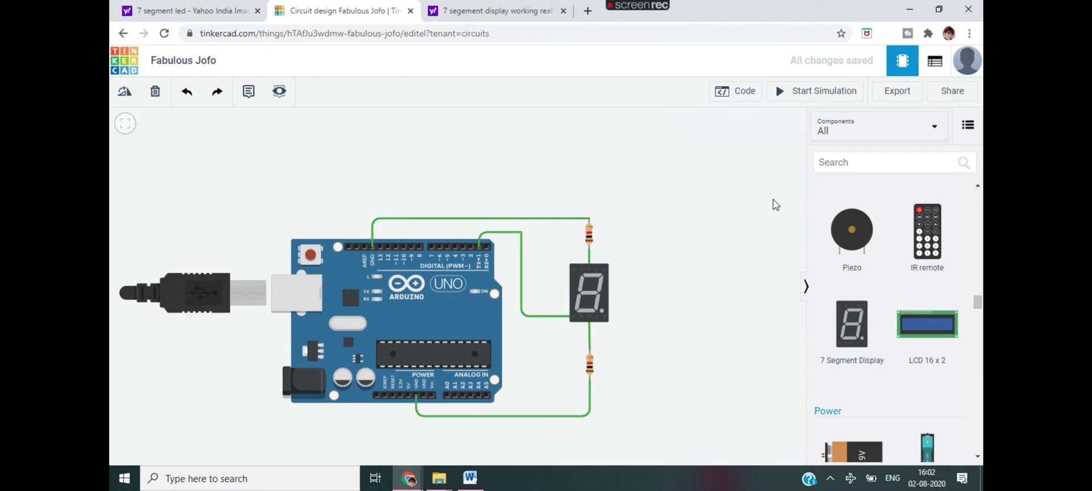
Wire the display's A pin over the top to Arduino pin 9
{"action": "left_click", "coordinate": [597, 270]}
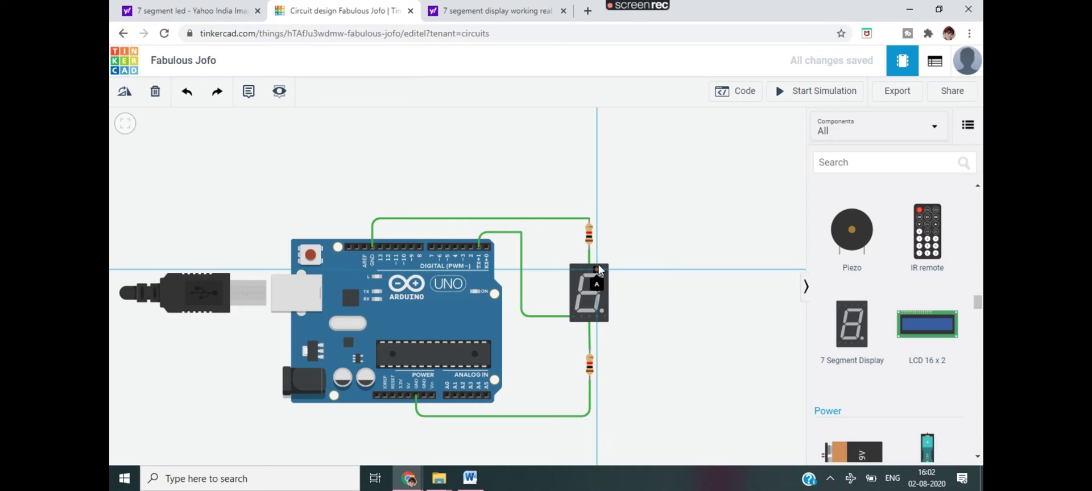
{"action": "left_click", "coordinate": [597, 209]}
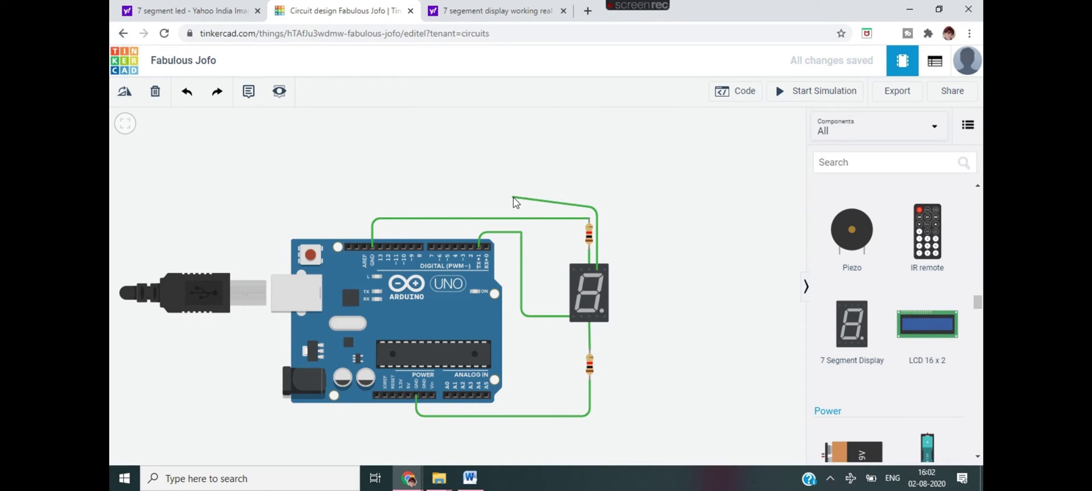
{"action": "left_click", "coordinate": [408, 203]}
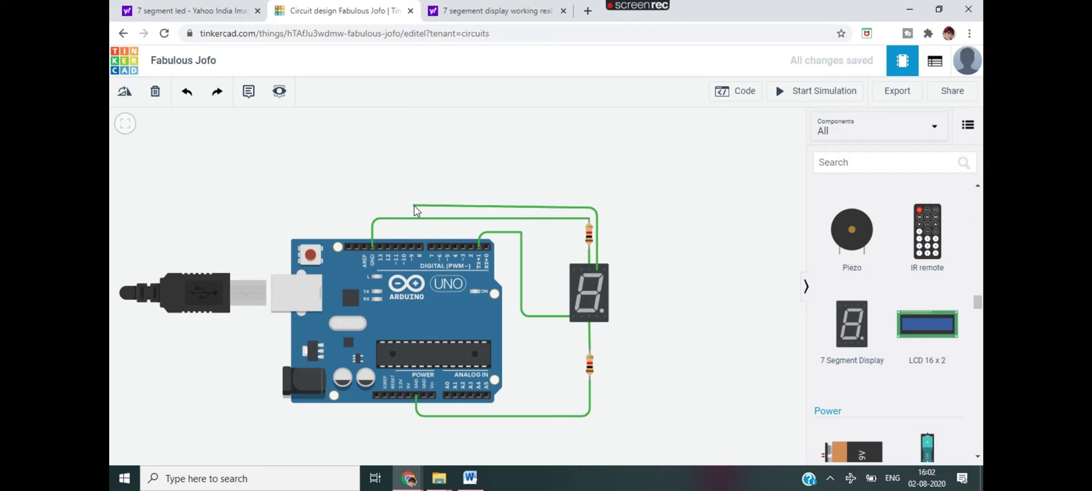
{"action": "left_click", "coordinate": [412, 247]}
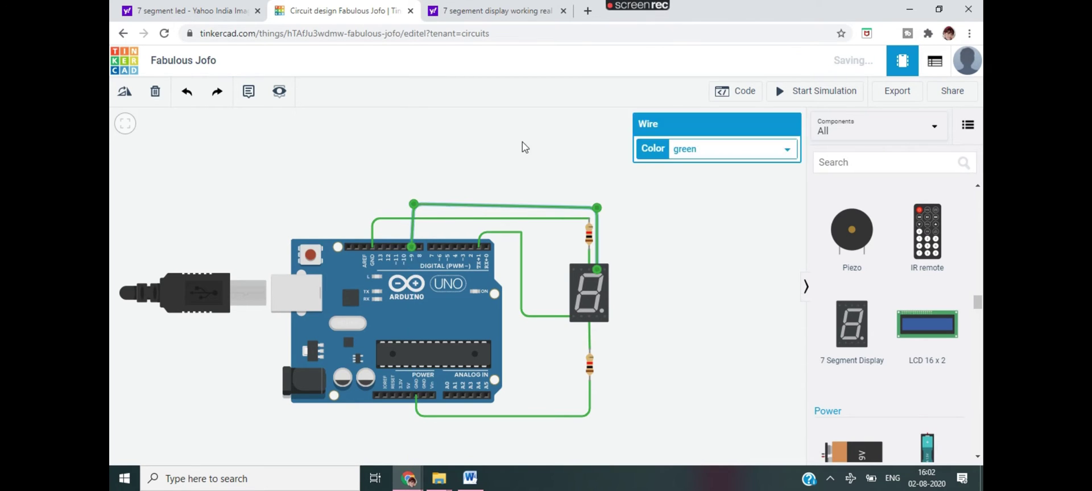
{"action": "left_click", "coordinate": [547, 121]}
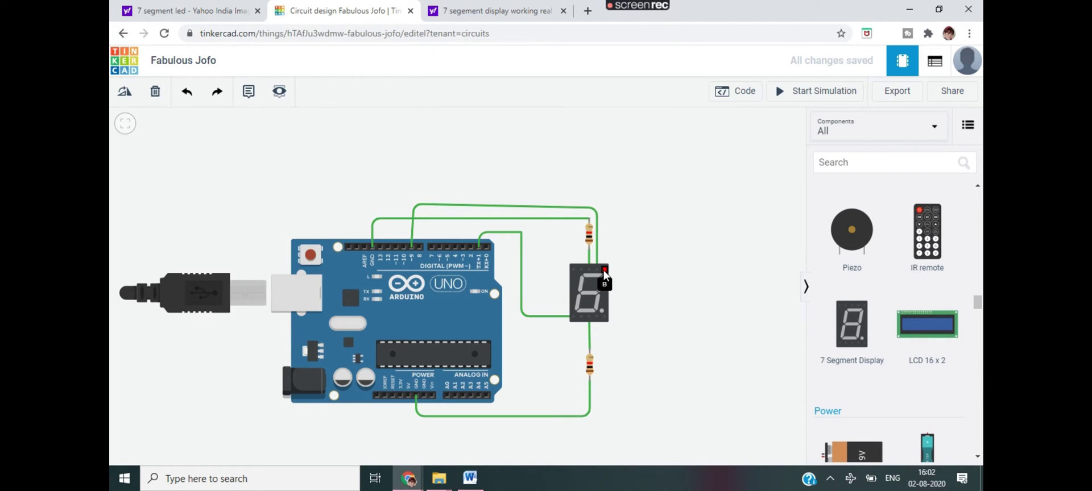
Wire the display's B pin to Arduino pin 8
{"action": "left_click", "coordinate": [604, 269]}
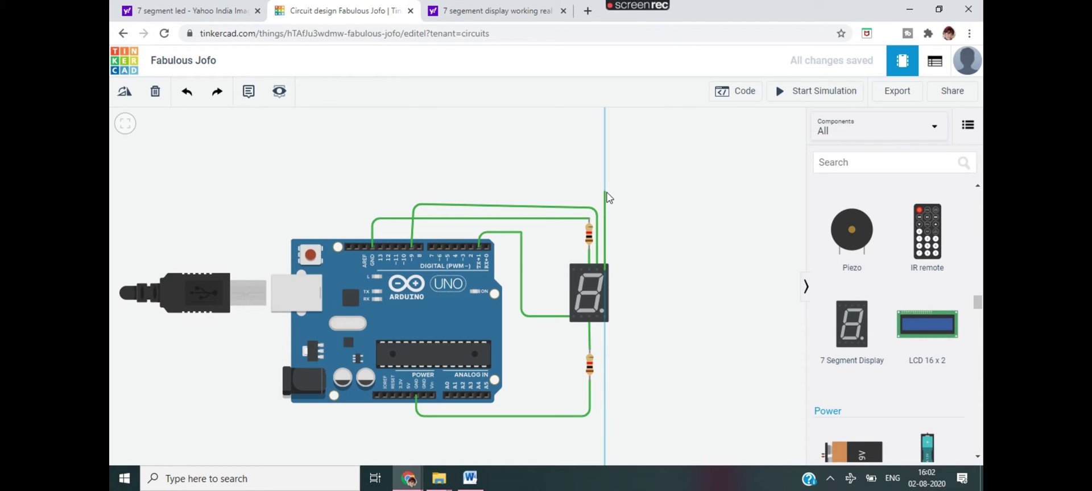
{"action": "left_click", "coordinate": [605, 192]}
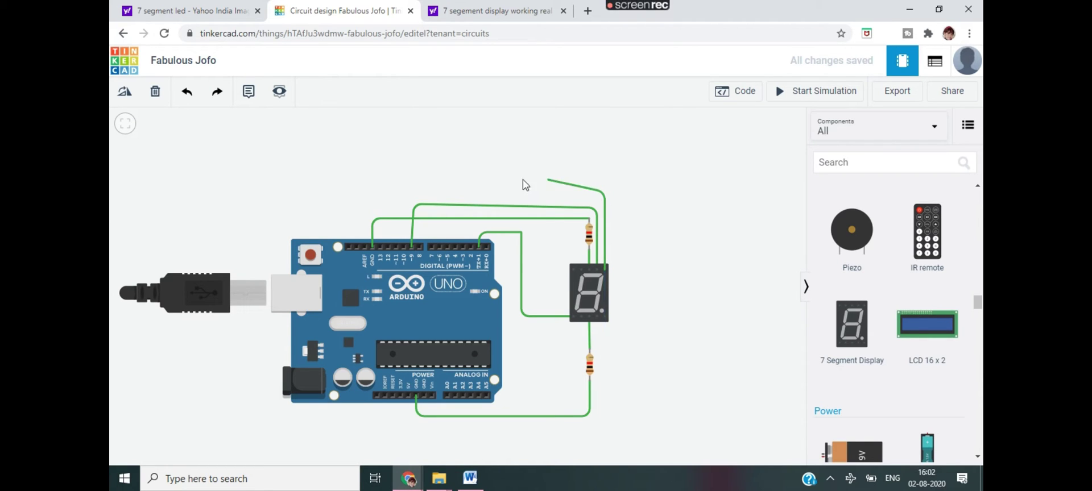
{"action": "left_click", "coordinate": [424, 188]}
{"action": "left_click", "coordinate": [420, 247]}
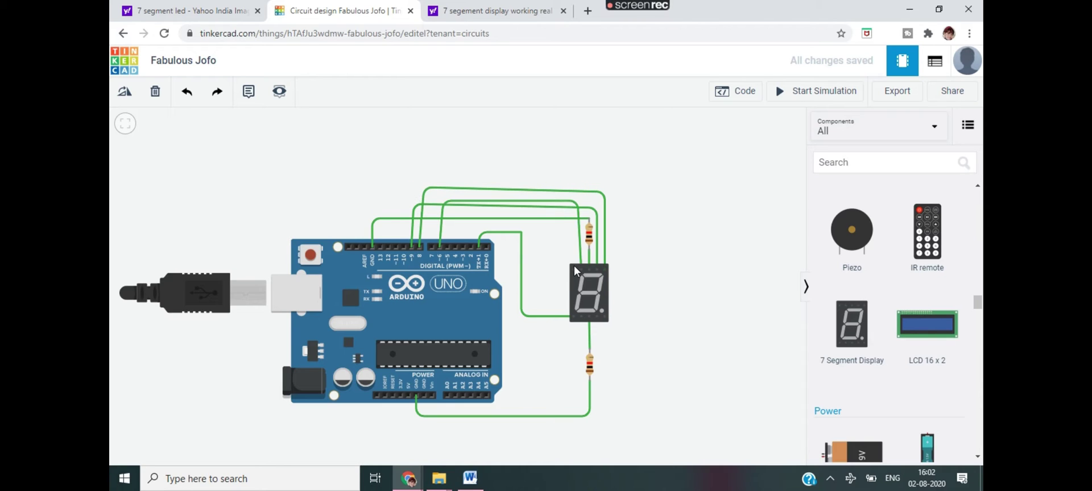
Wire the display's top-left pin to D7 and its bottom D pin to D2
{"action": "left_click", "coordinate": [574, 267]}
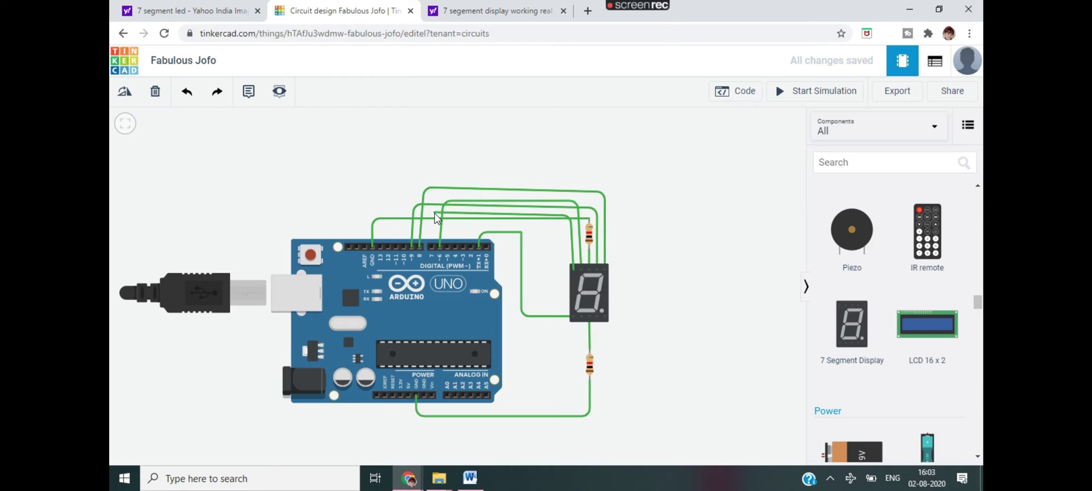
{"action": "left_click", "coordinate": [433, 249]}
{"action": "left_click", "coordinate": [672, 256]}
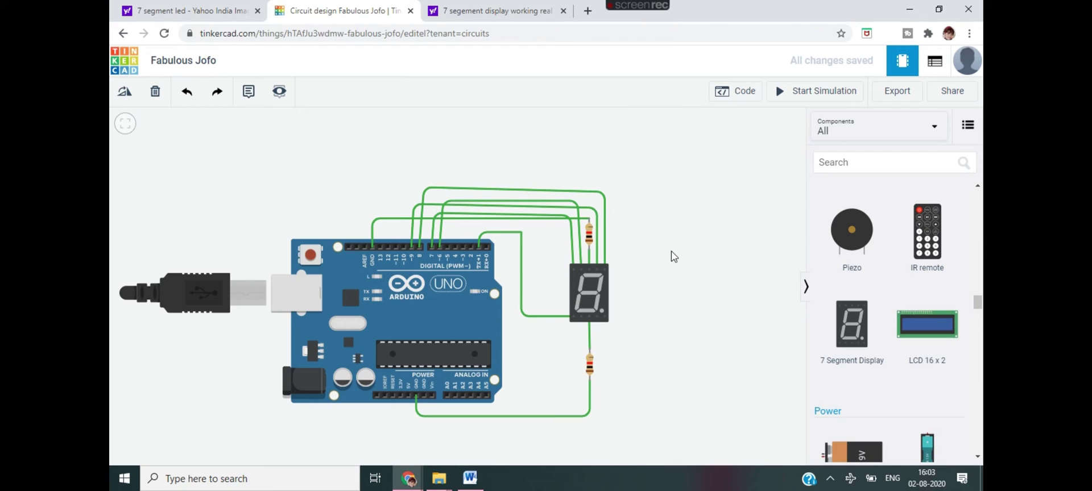
{"action": "left_click", "coordinate": [580, 319]}
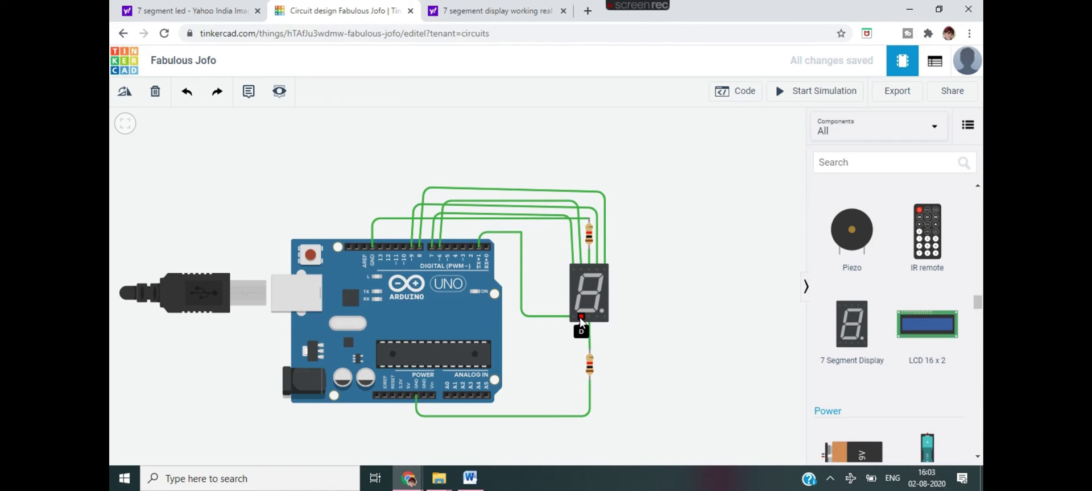
{"action": "left_click", "coordinate": [583, 359]}
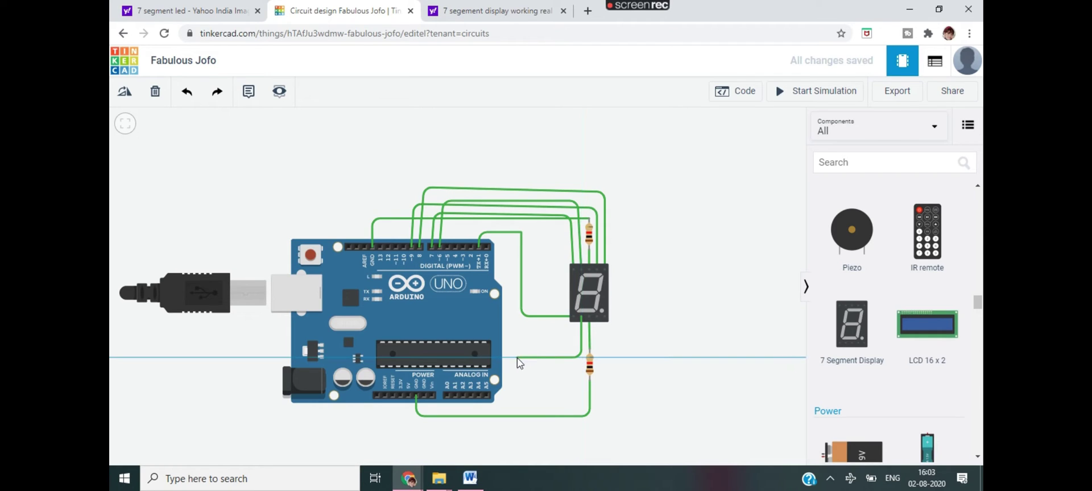
{"action": "left_click", "coordinate": [519, 359]}
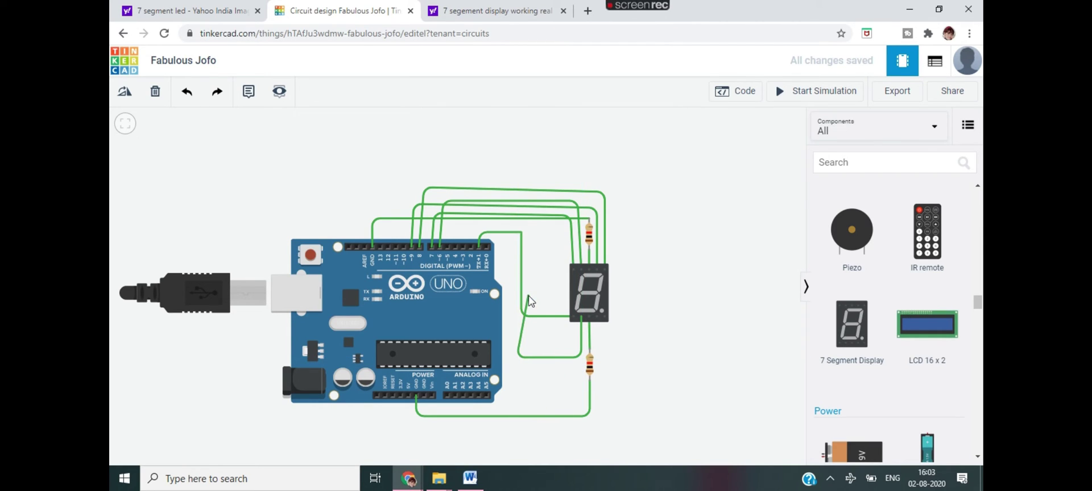
{"action": "left_click", "coordinate": [514, 229]}
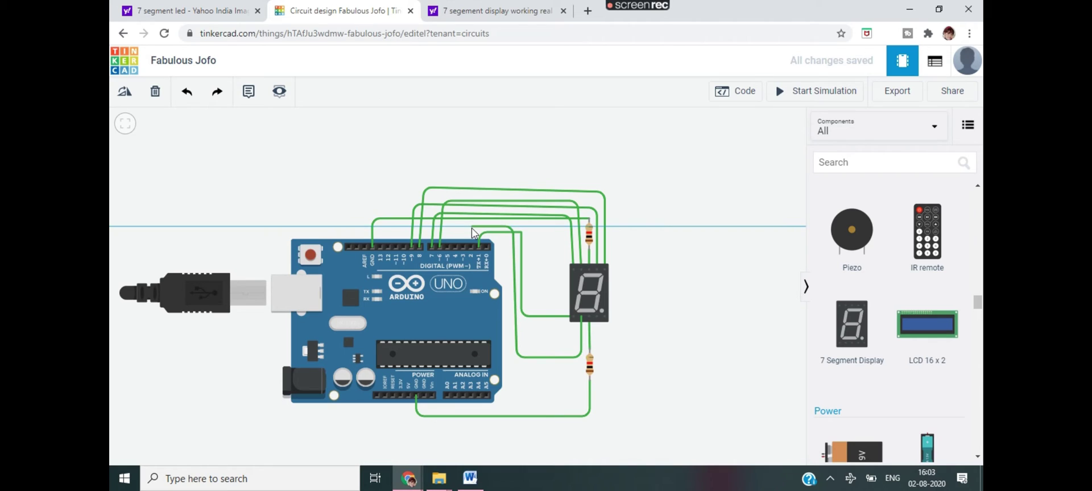
{"action": "left_click", "coordinate": [471, 248]}
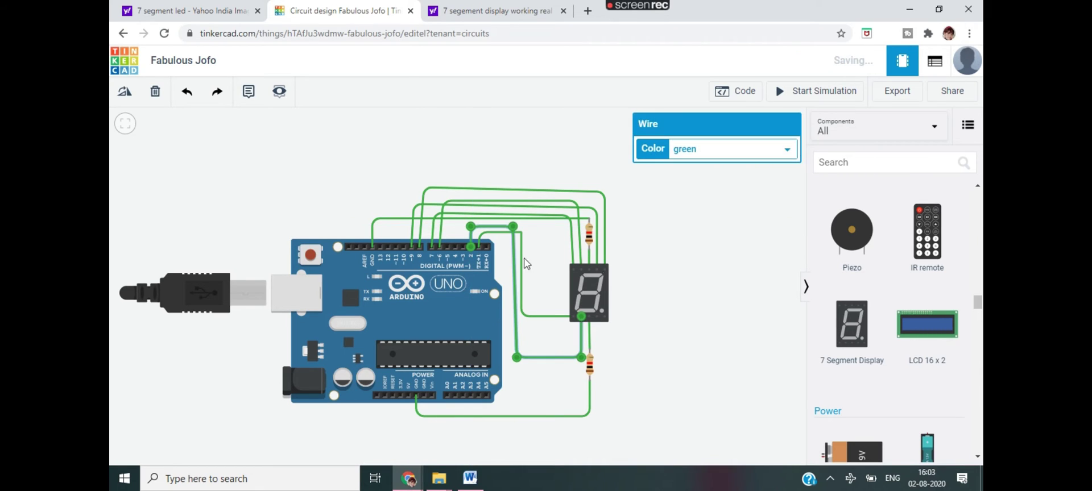
{"action": "left_click", "coordinate": [646, 280]}
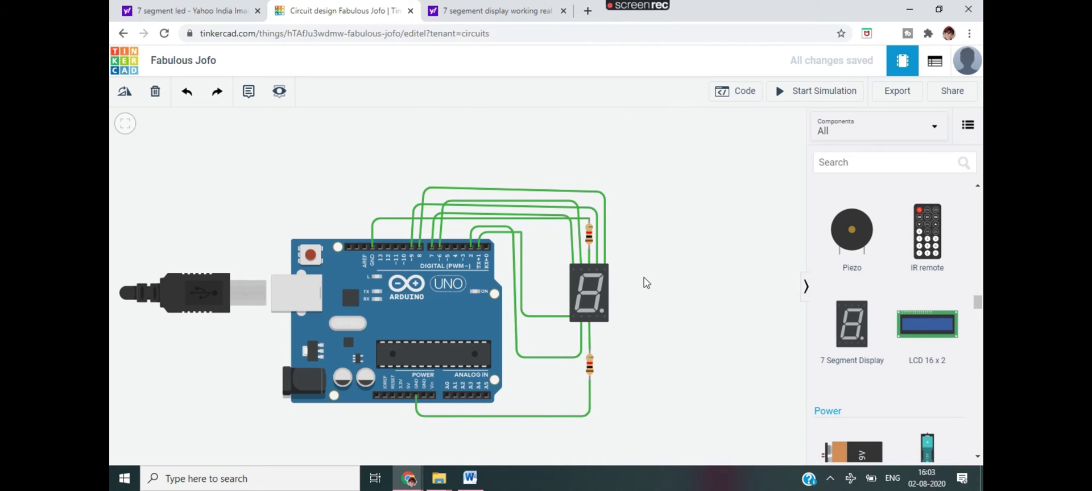
Route another bottom-pin wire leftward and switch the components list to Basic
{"action": "left_click", "coordinate": [596, 349]}
{"action": "left_click", "coordinate": [534, 349]}
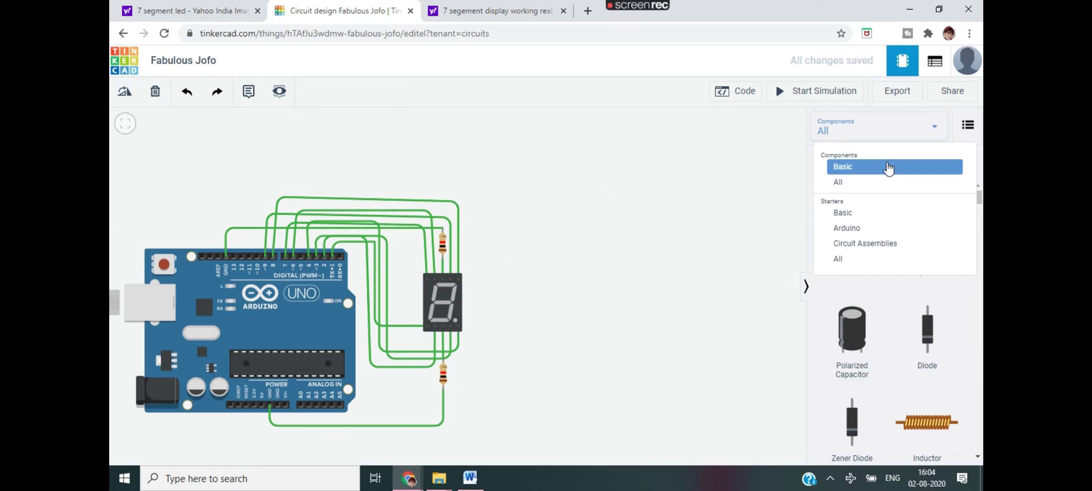
{"action": "left_click", "coordinate": [889, 169]}
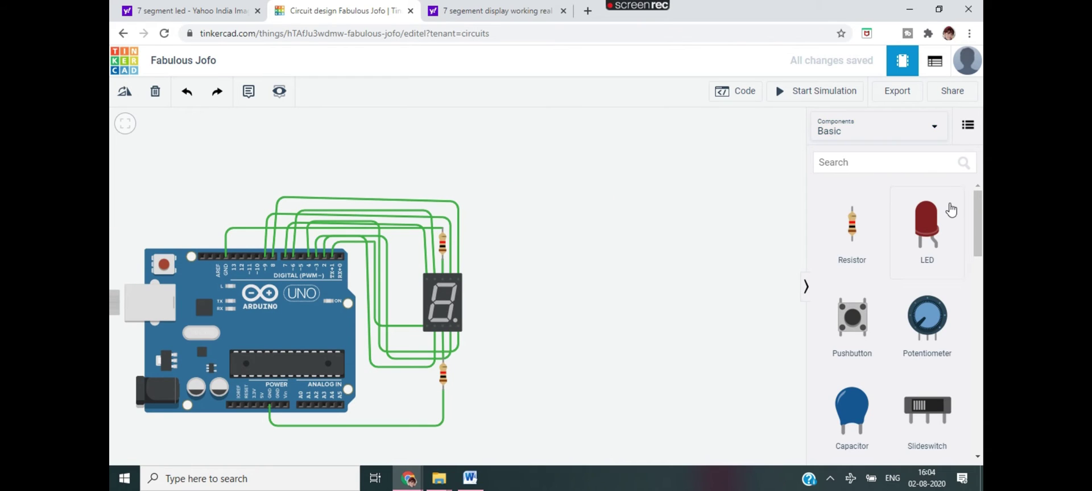
Place three red LEDs side by side right of the display, copy-pasting the third
{"action": "left_click_drag", "start_coordinate": [951, 211], "coordinate": [503, 265]}
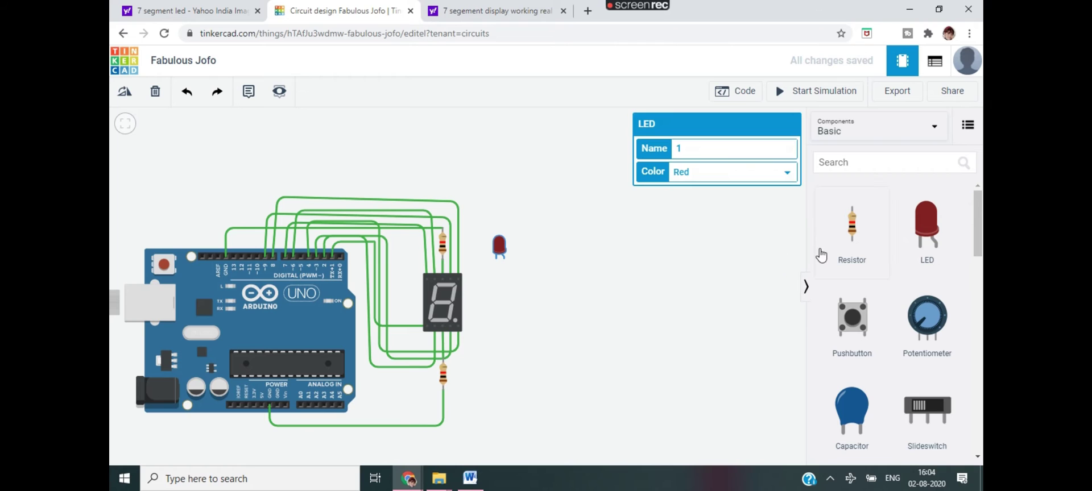
{"action": "left_click_drag", "start_coordinate": [923, 250], "coordinate": [524, 261]}
{"action": "key", "text": "ctrl+c"}
{"action": "key", "text": "ctrl+v"}
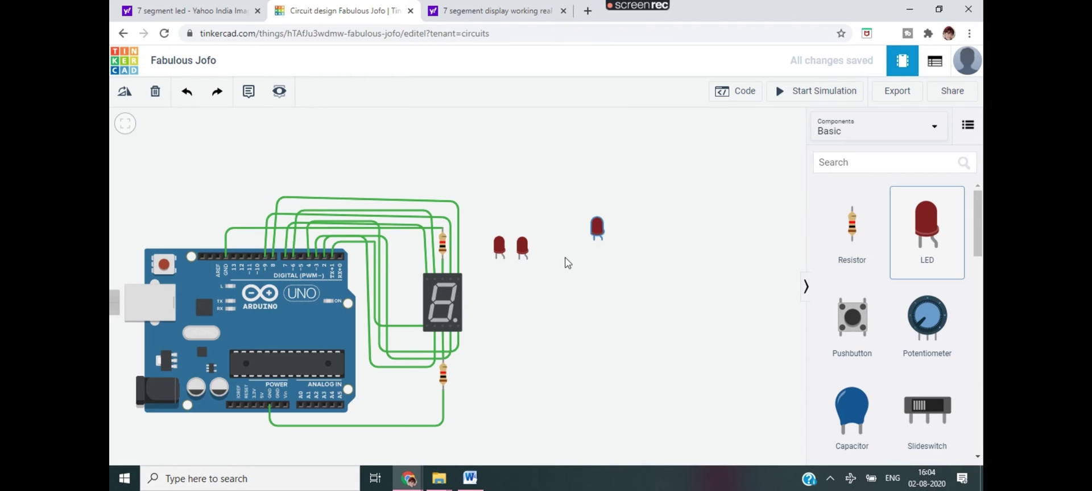
{"action": "left_click", "coordinate": [545, 264]}
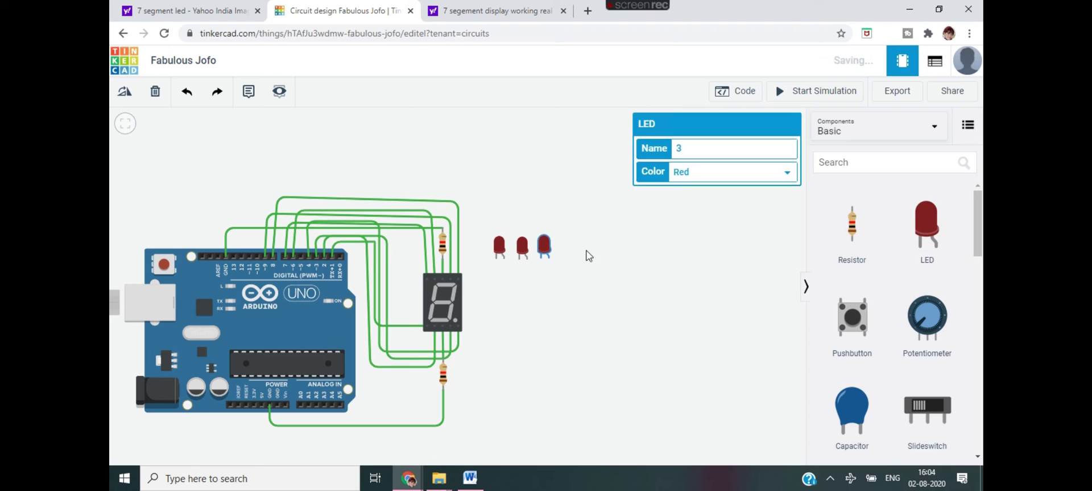
{"action": "left_click", "coordinate": [626, 251]}
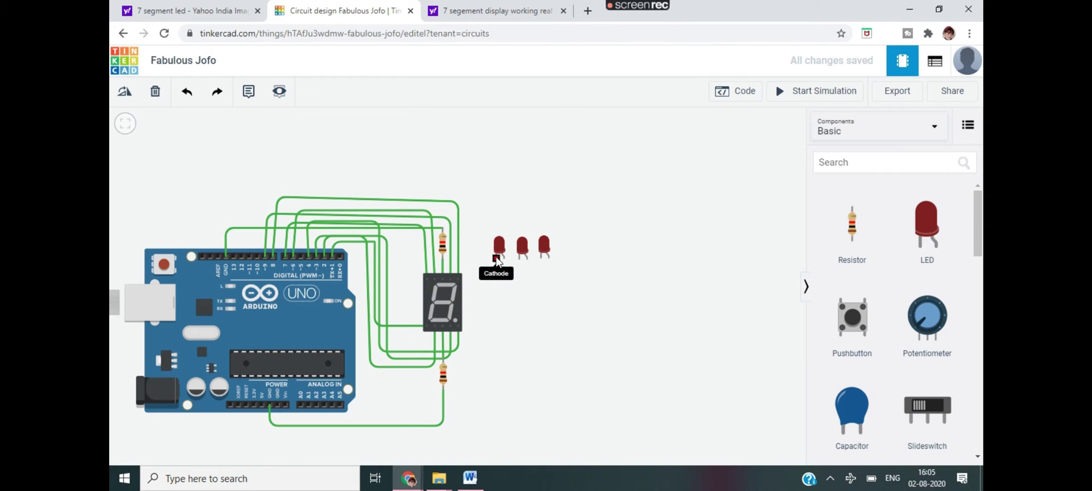
Wire the first and third LEDs' cathodes down to the Arduino ground pin
{"action": "left_click", "coordinate": [497, 259]}
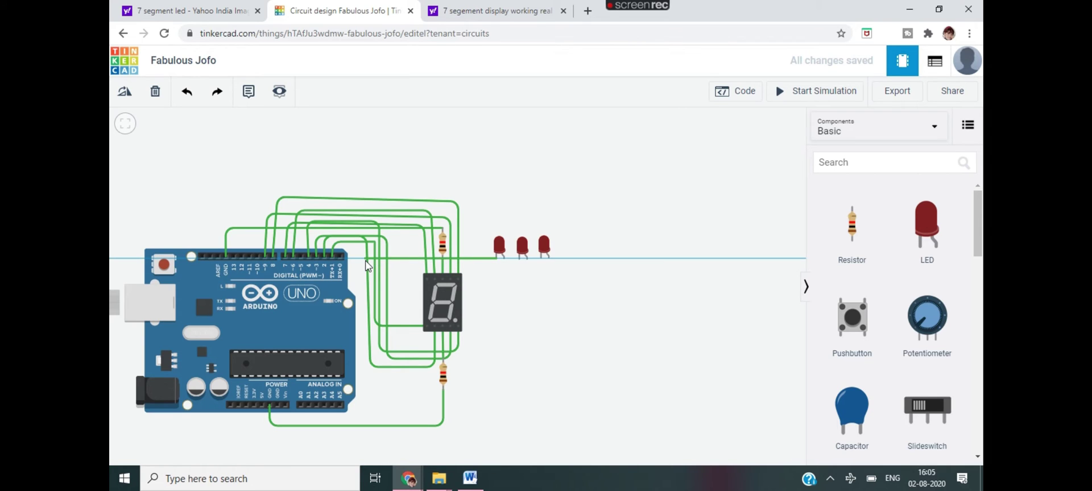
{"action": "left_click", "coordinate": [366, 261]}
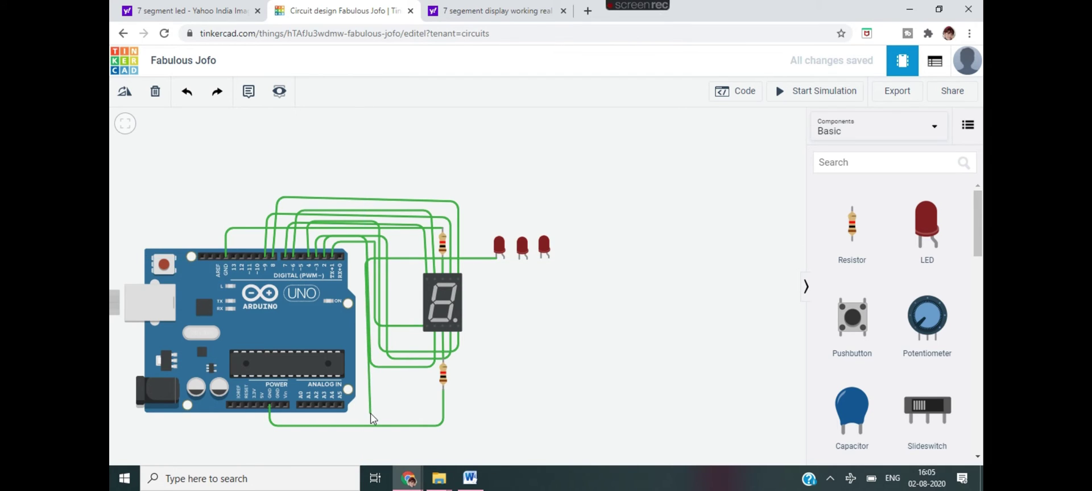
{"action": "left_click", "coordinate": [367, 413]}
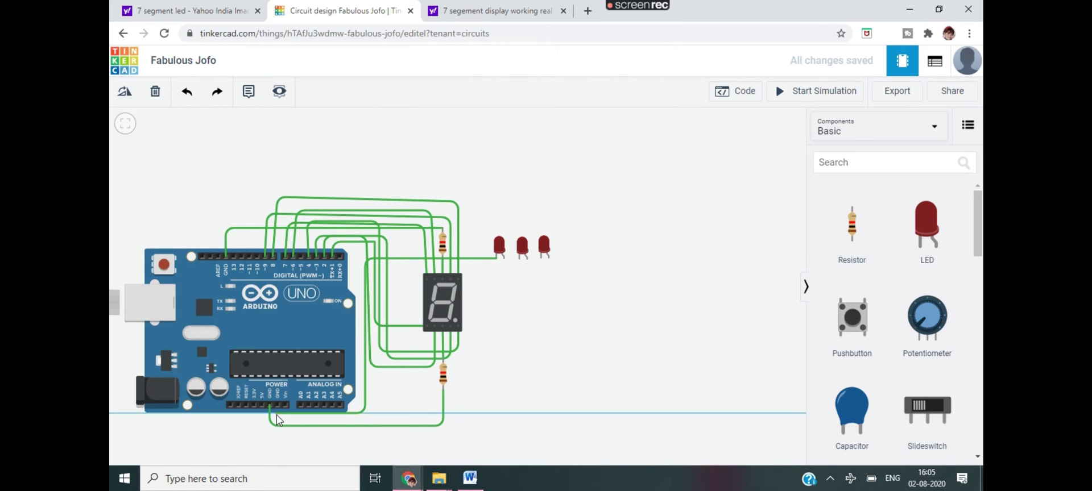
{"action": "left_click", "coordinate": [277, 411]}
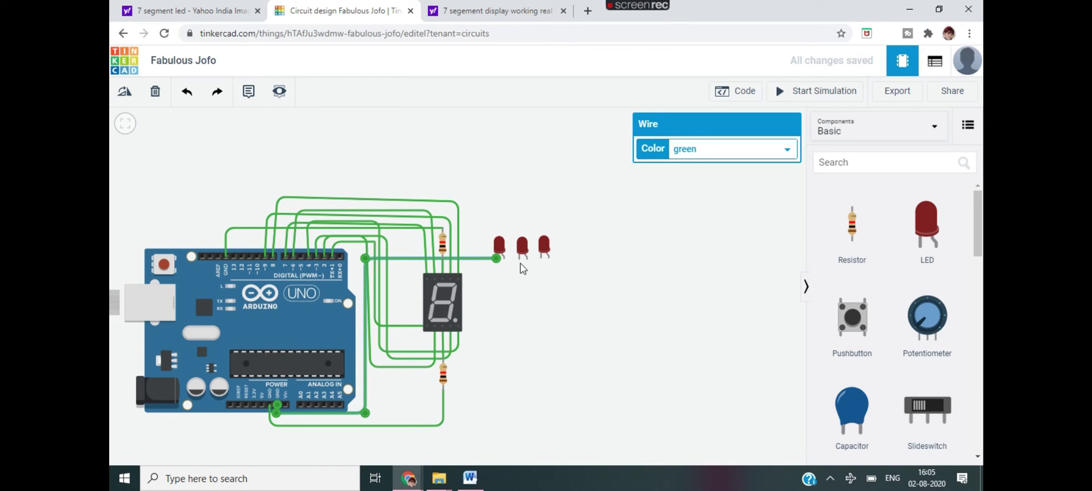
{"action": "left_click", "coordinate": [724, 434]}
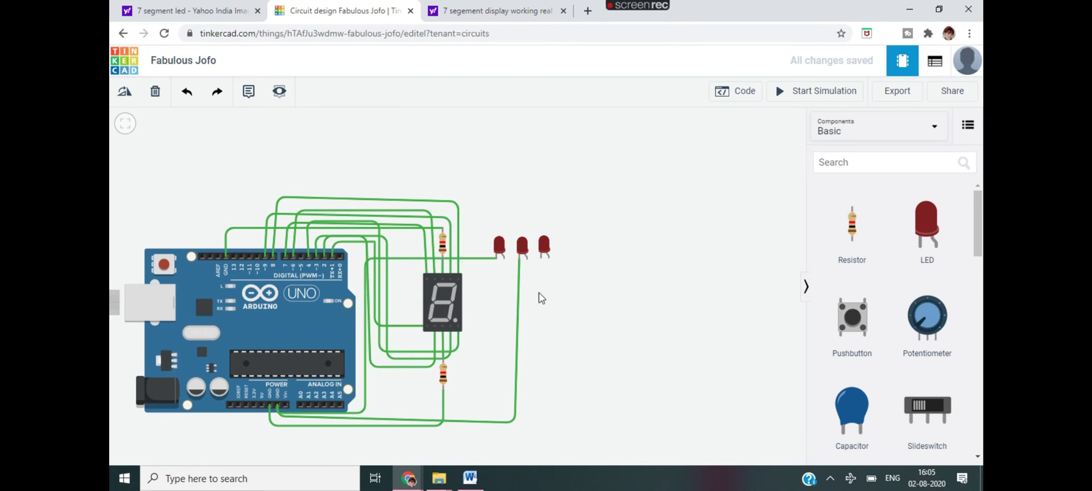
{"action": "left_click", "coordinate": [541, 261]}
{"action": "left_click", "coordinate": [541, 422]}
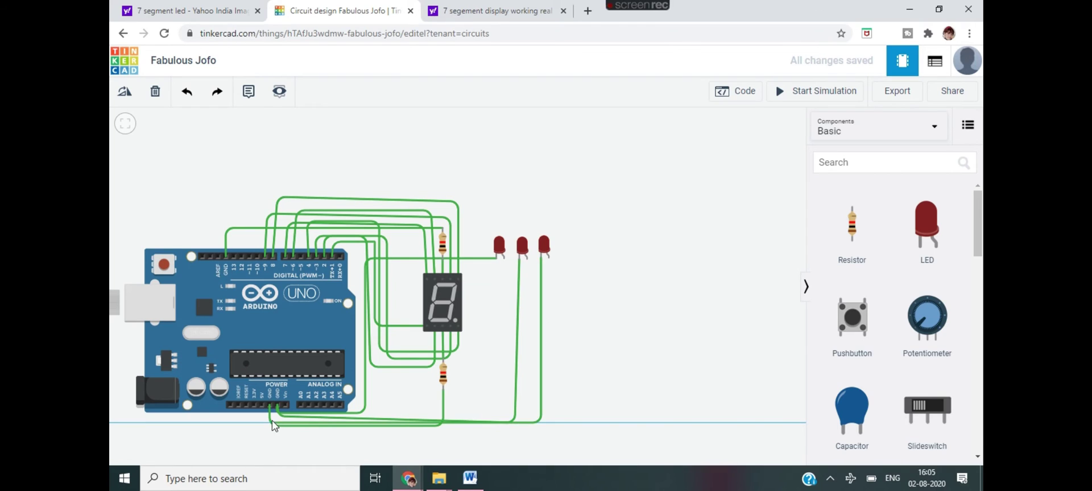
{"action": "left_click", "coordinate": [270, 406]}
Wire the first LED to pin D10 and the second LED to pin D11
{"action": "left_click", "coordinate": [502, 258]}
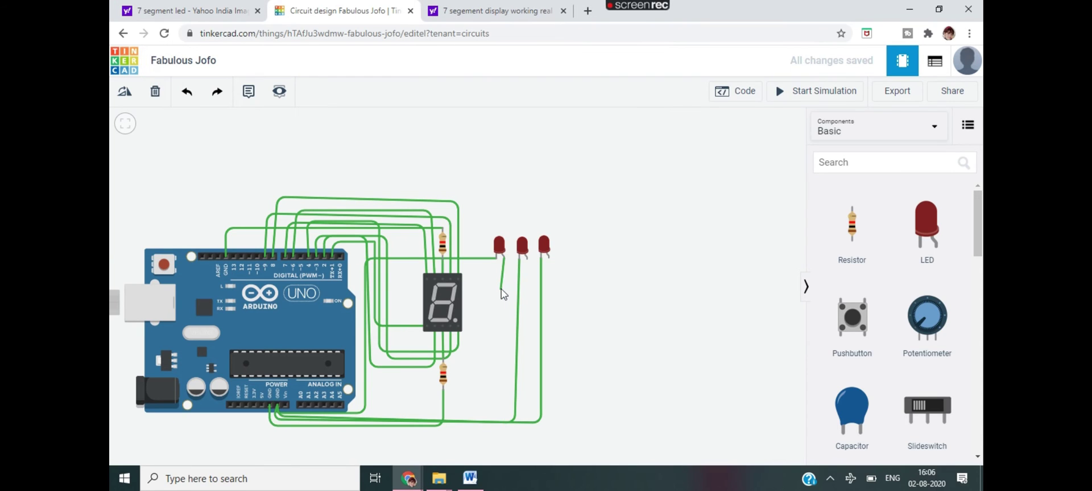
{"action": "left_click", "coordinate": [503, 272]}
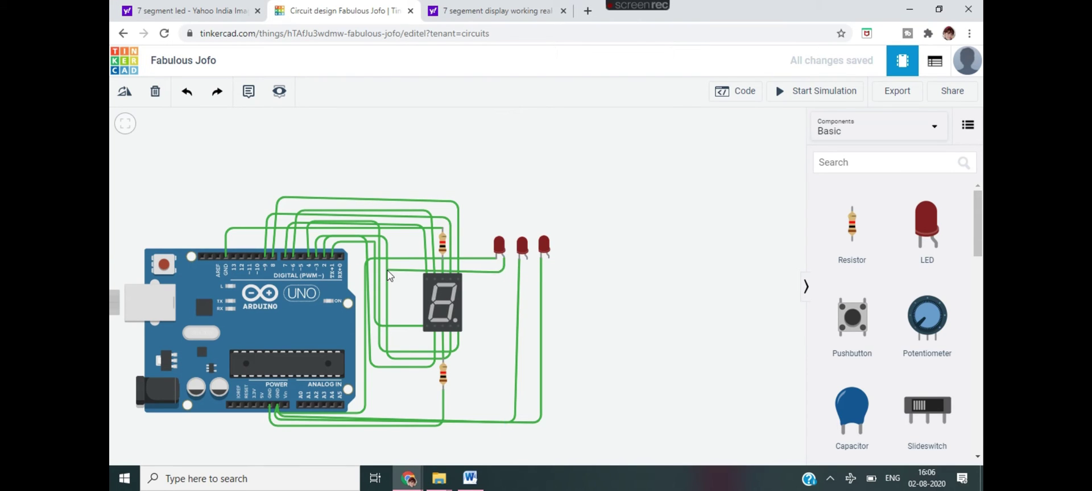
{"action": "left_click", "coordinate": [352, 272]}
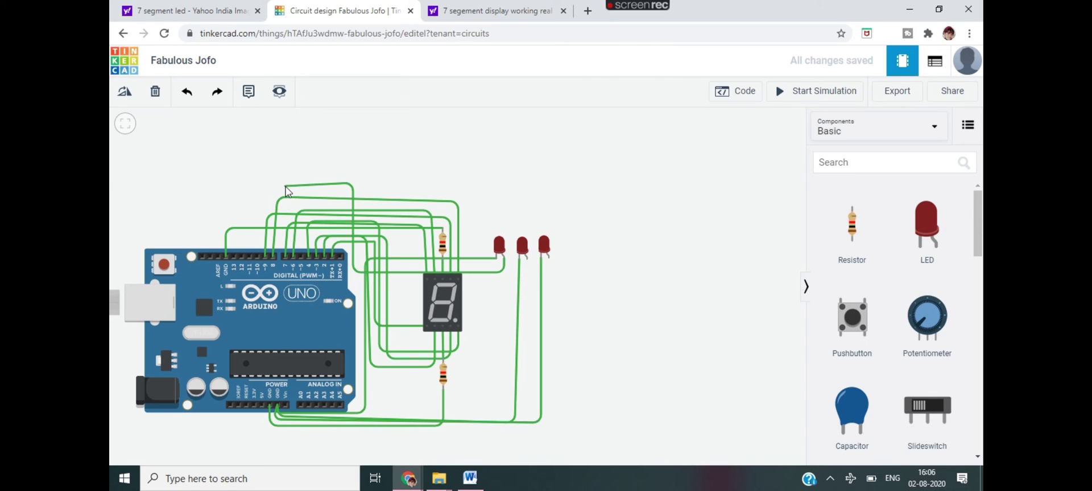
{"action": "left_click", "coordinate": [353, 183]}
{"action": "left_click", "coordinate": [254, 183]}
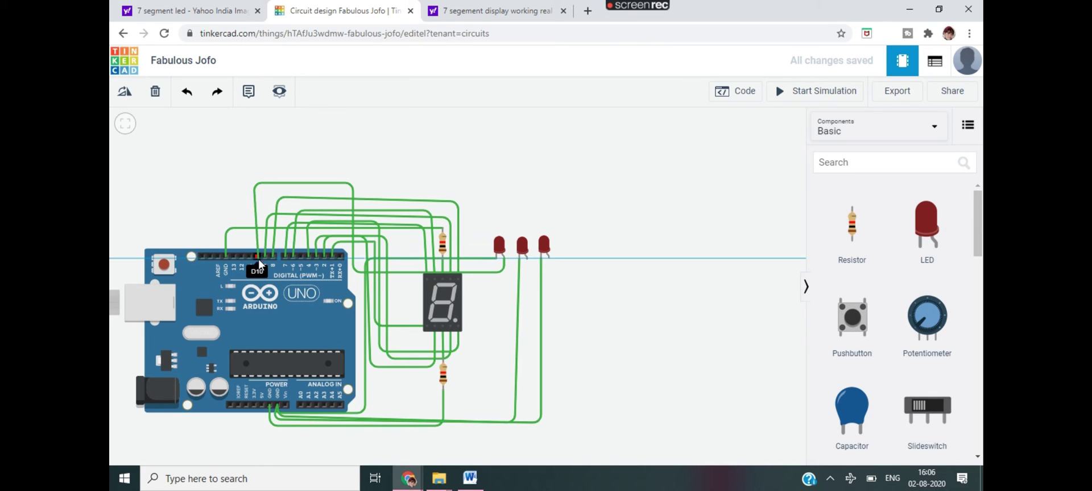
{"action": "left_click", "coordinate": [257, 256]}
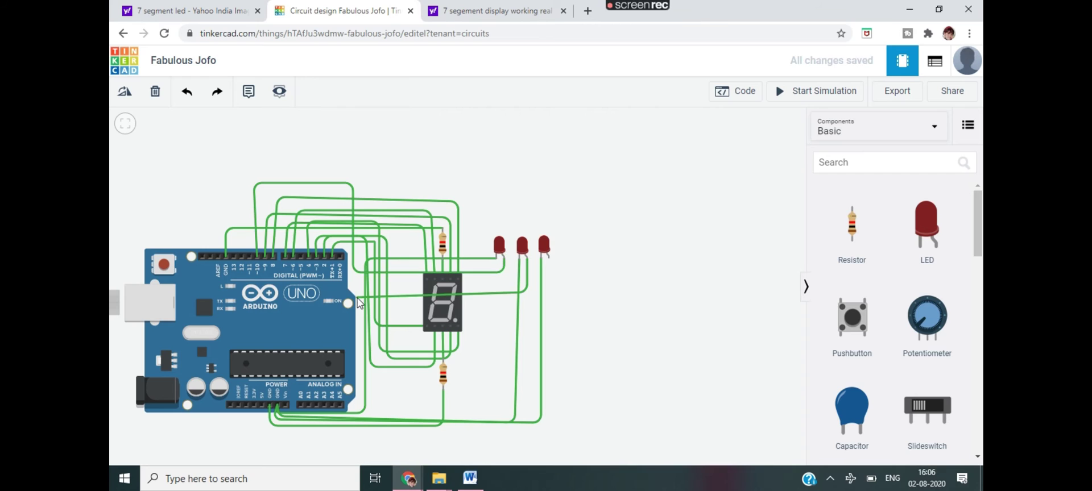
{"action": "left_click_drag", "start_coordinate": [353, 272], "coordinate": [336, 296]}
{"action": "left_click", "coordinate": [252, 292]}
{"action": "left_click", "coordinate": [250, 261]}
Wire the third LED to pin D12 and open the Blocks code editor
{"action": "left_click", "coordinate": [548, 257]}
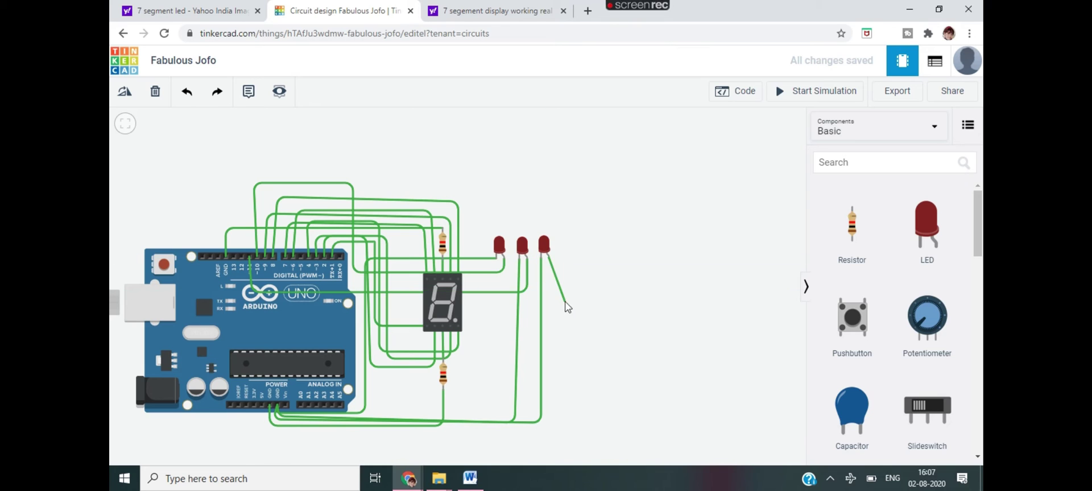
{"action": "left_click", "coordinate": [549, 323]}
{"action": "left_click", "coordinate": [236, 323]}
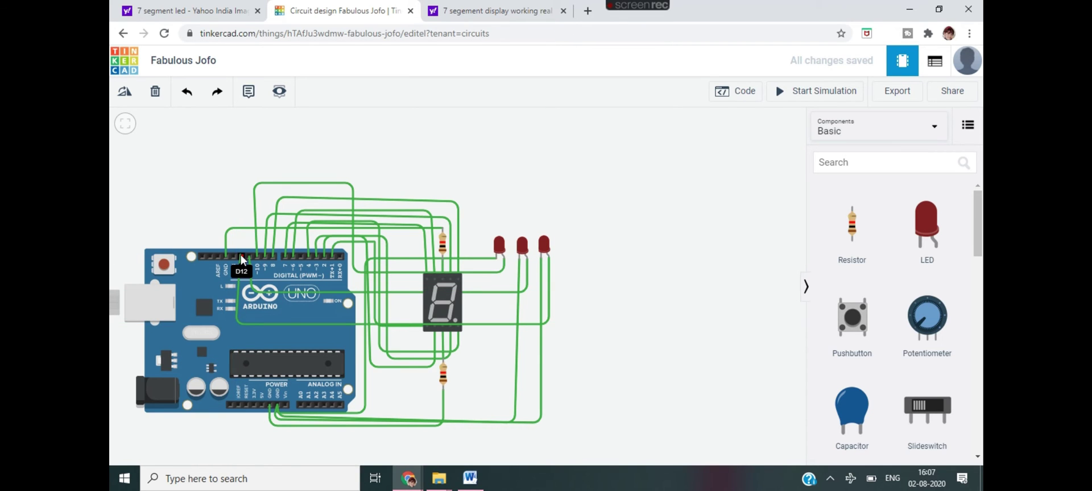
{"action": "left_click", "coordinate": [241, 255]}
{"action": "left_click", "coordinate": [735, 91]}
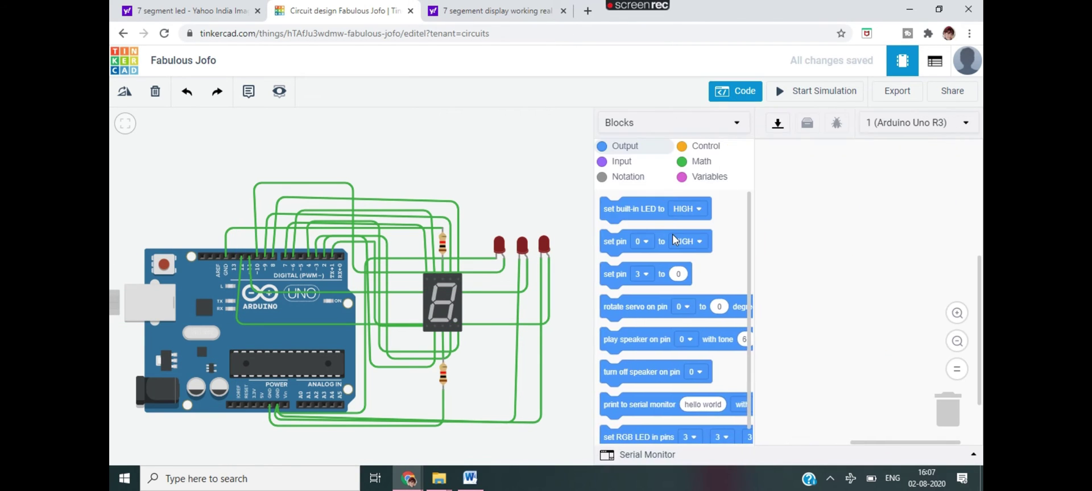
Add two 'set pin HIGH' blocks and a 'wait 1 secs' block to the script
{"action": "left_click_drag", "start_coordinate": [673, 239], "coordinate": [832, 165]}
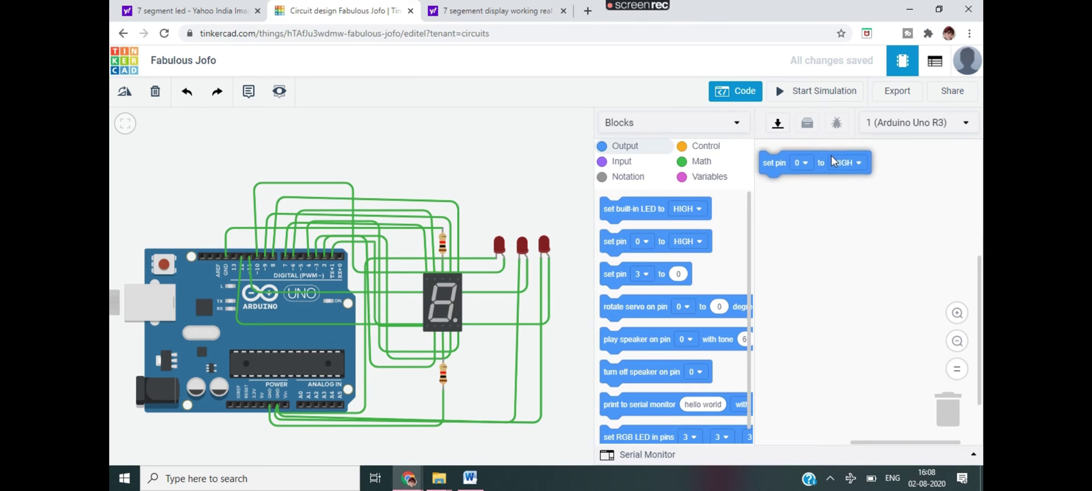
{"action": "left_click_drag", "start_coordinate": [676, 241], "coordinate": [819, 189]}
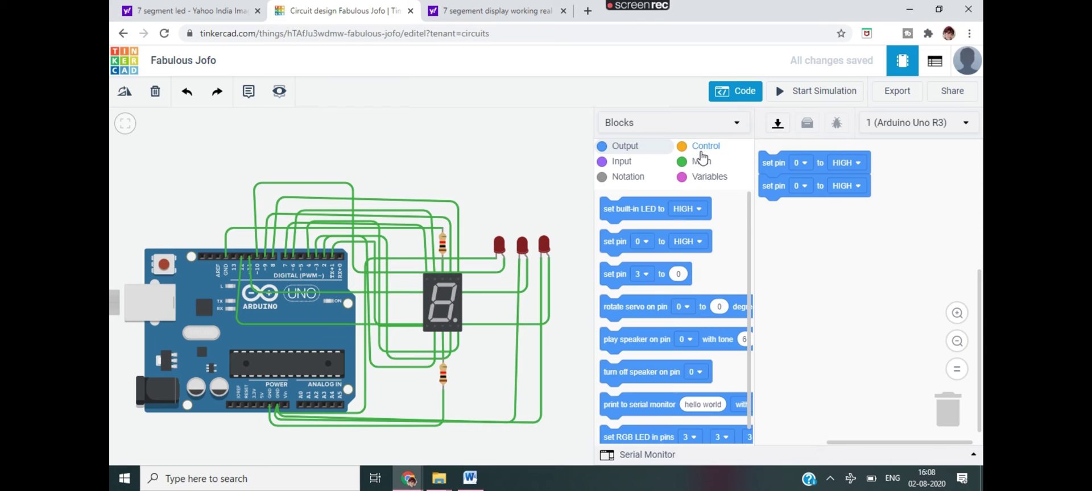
{"action": "left_click", "coordinate": [703, 147]}
{"action": "left_click_drag", "start_coordinate": [622, 210], "coordinate": [778, 213]}
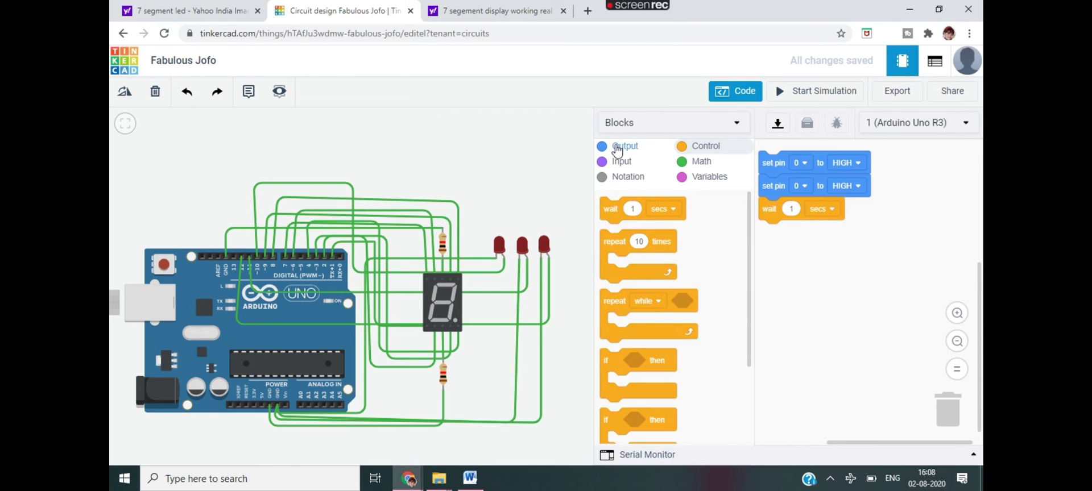
{"action": "left_click", "coordinate": [617, 147]}
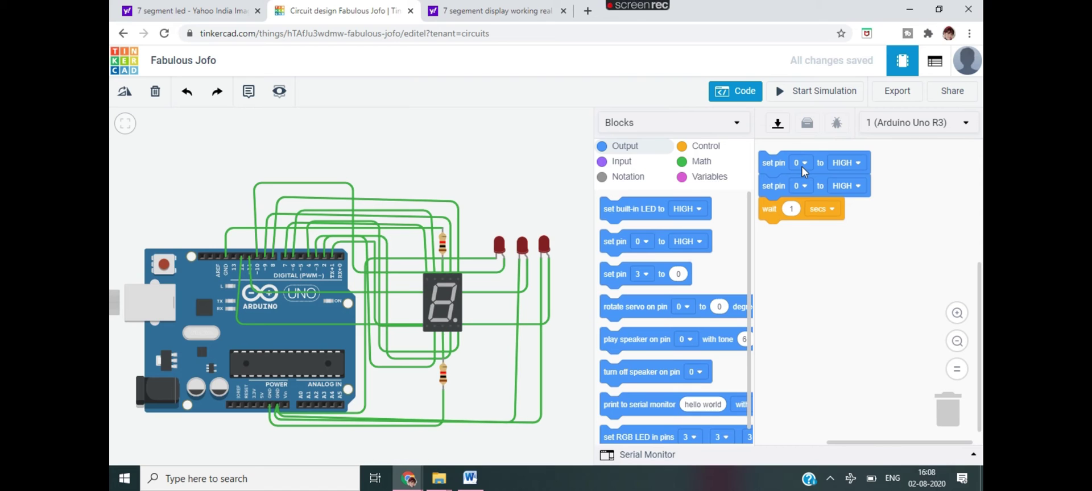
Set the blocks to pins 3 and 8, then duplicate the stack beneath itself
{"action": "left_click", "coordinate": [802, 167]}
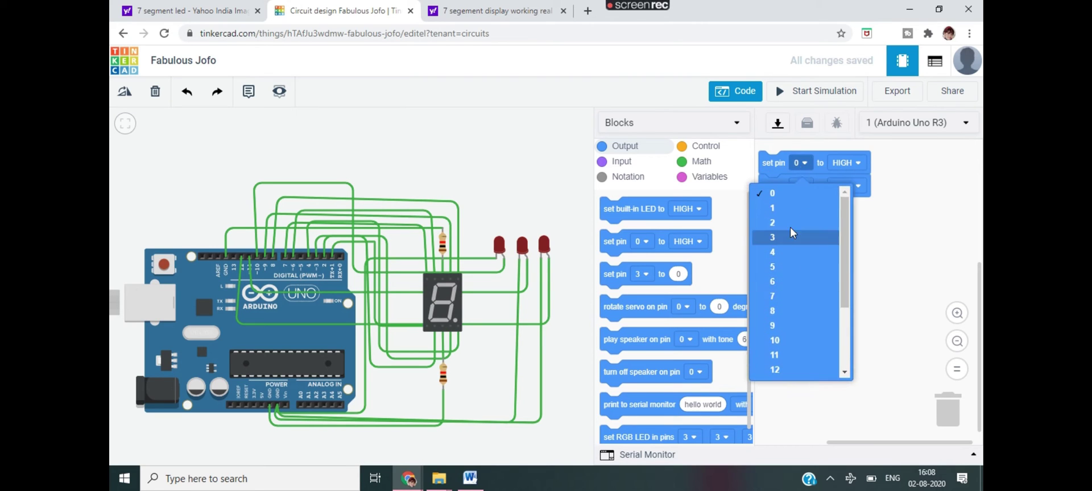
{"action": "left_click", "coordinate": [790, 240]}
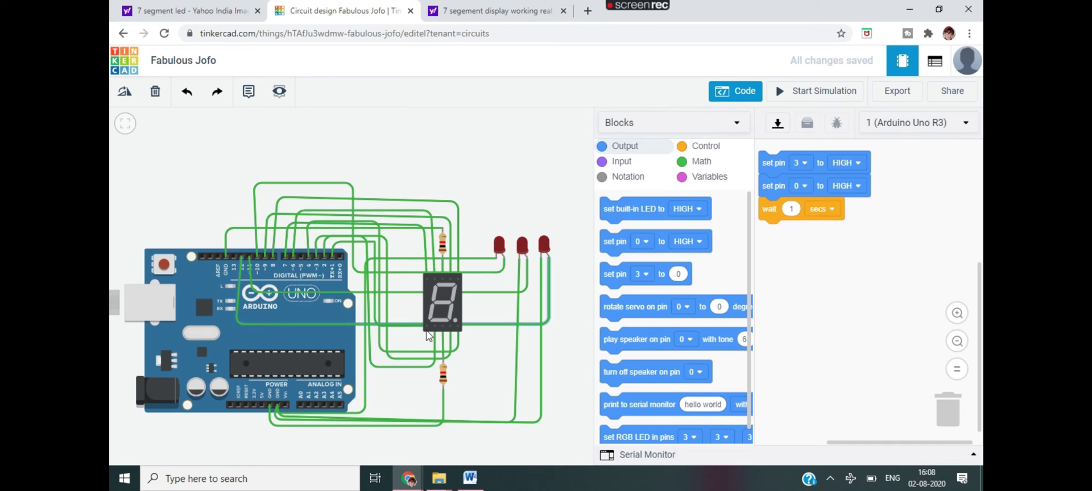
{"action": "left_click", "coordinate": [801, 186]}
{"action": "right_click", "coordinate": [774, 169]}
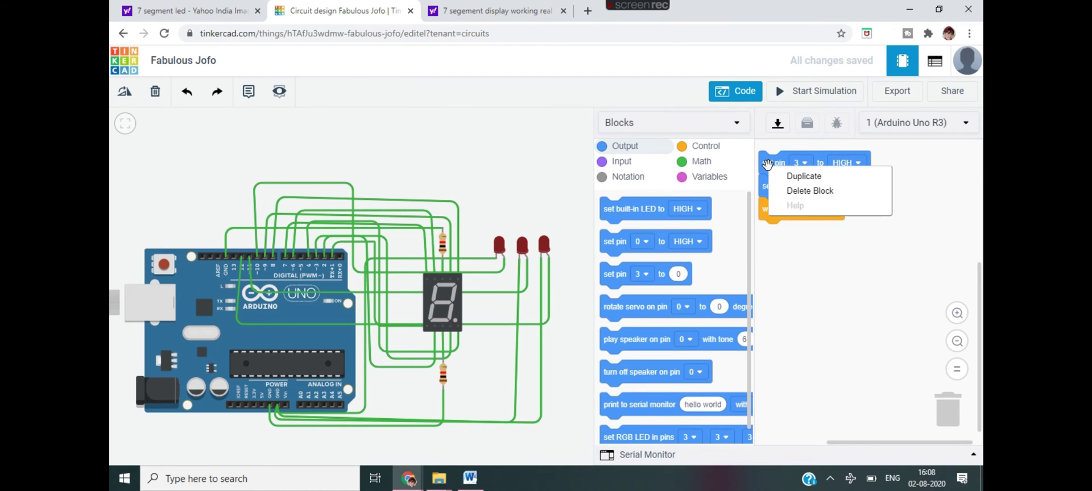
{"action": "left_click", "coordinate": [777, 175]}
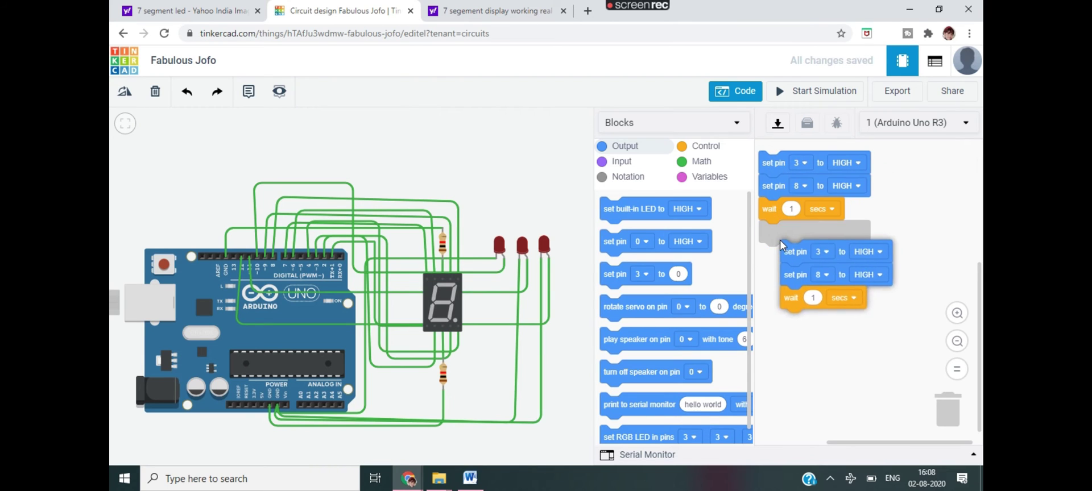
{"action": "left_click", "coordinate": [763, 229]}
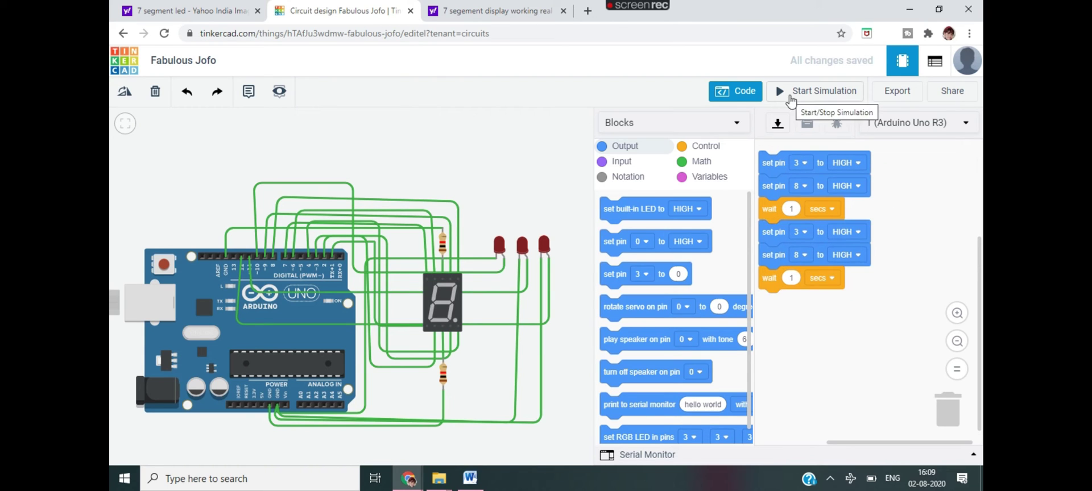
{"action": "left_click", "coordinate": [792, 97]}
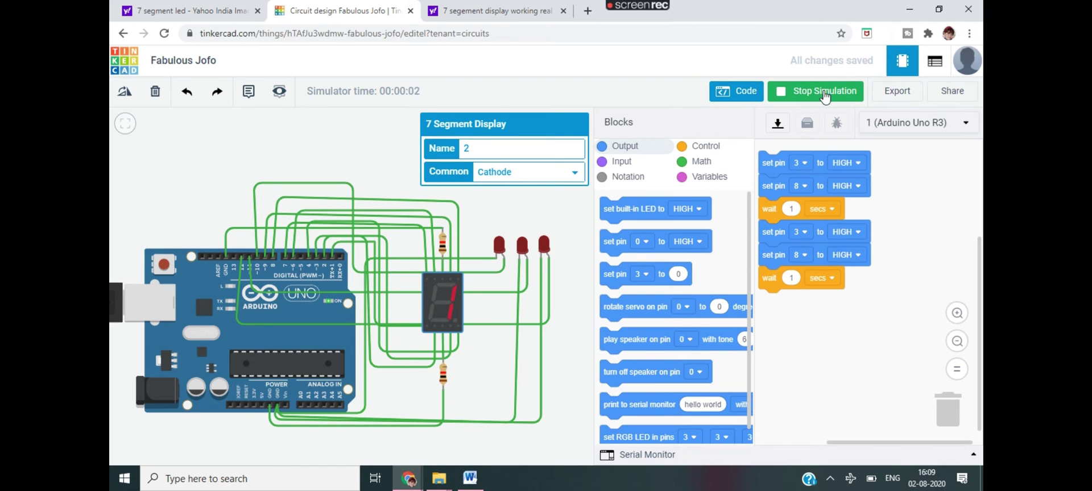
{"action": "left_click", "coordinate": [825, 95]}
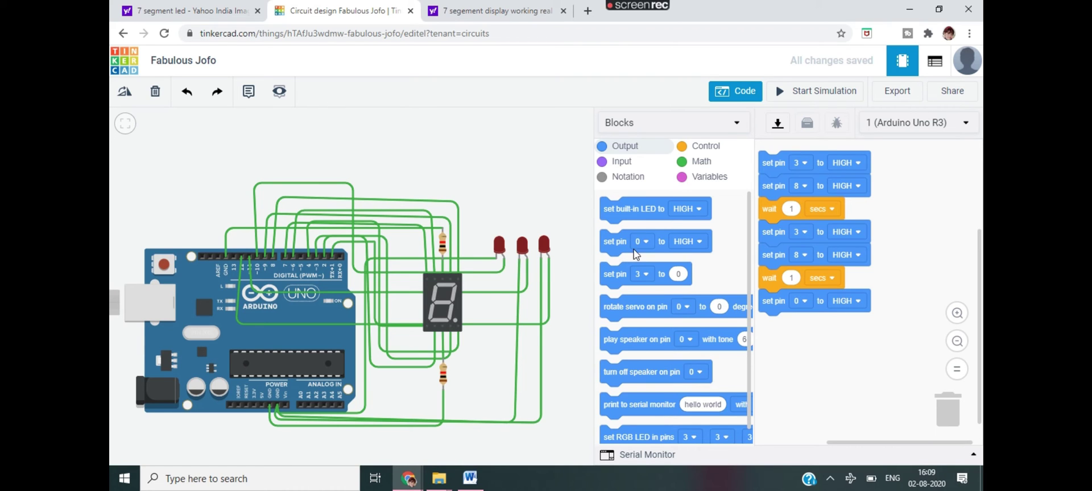
Append five set pin blocks followed by a 1-second wait to the script
{"action": "left_click_drag", "start_coordinate": [636, 254], "coordinate": [795, 341]}
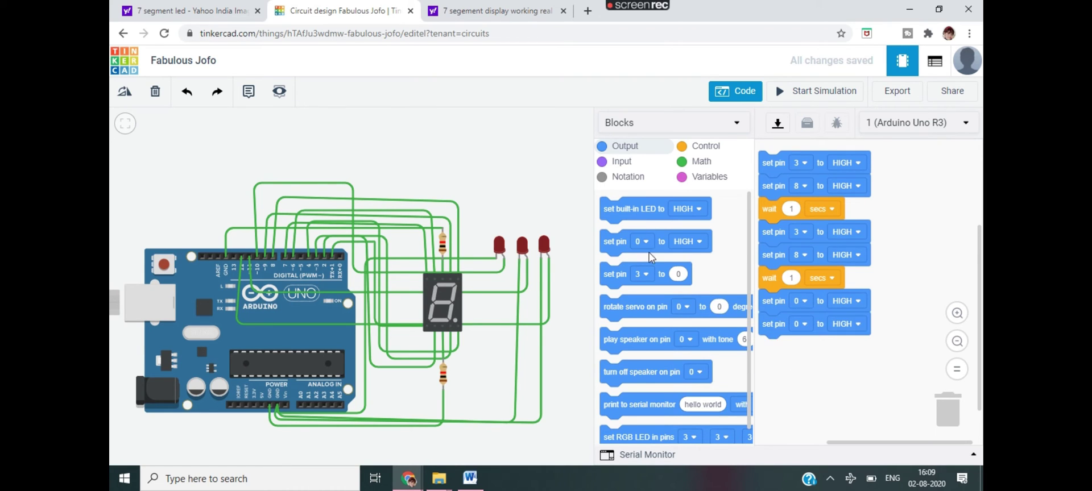
{"action": "left_click_drag", "start_coordinate": [625, 238], "coordinate": [785, 348]}
{"action": "left_click_drag", "start_coordinate": [665, 251], "coordinate": [835, 384]}
{"action": "scroll", "coordinate": [824, 339], "scroll_direction": "down", "scroll_amount": 3}
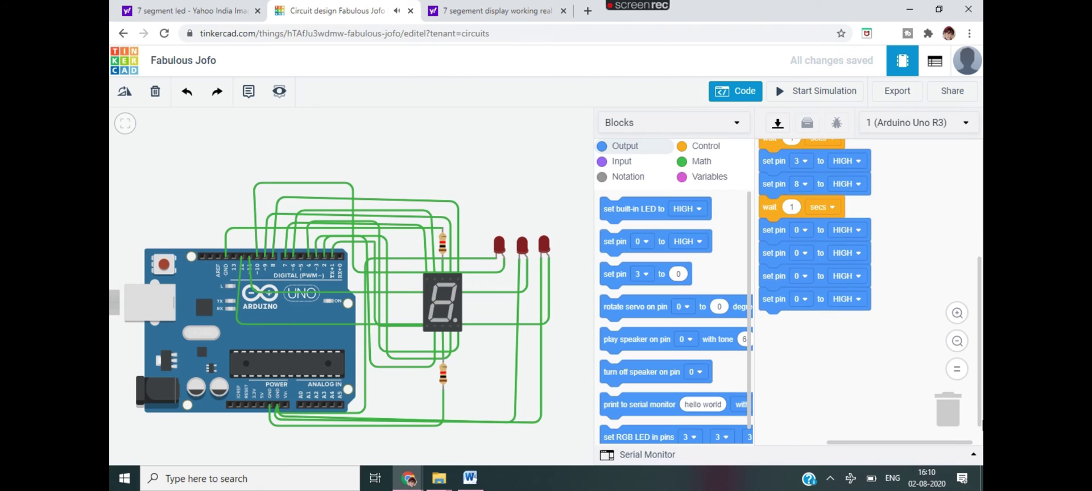
{"action": "left_click_drag", "start_coordinate": [692, 248], "coordinate": [856, 343]}
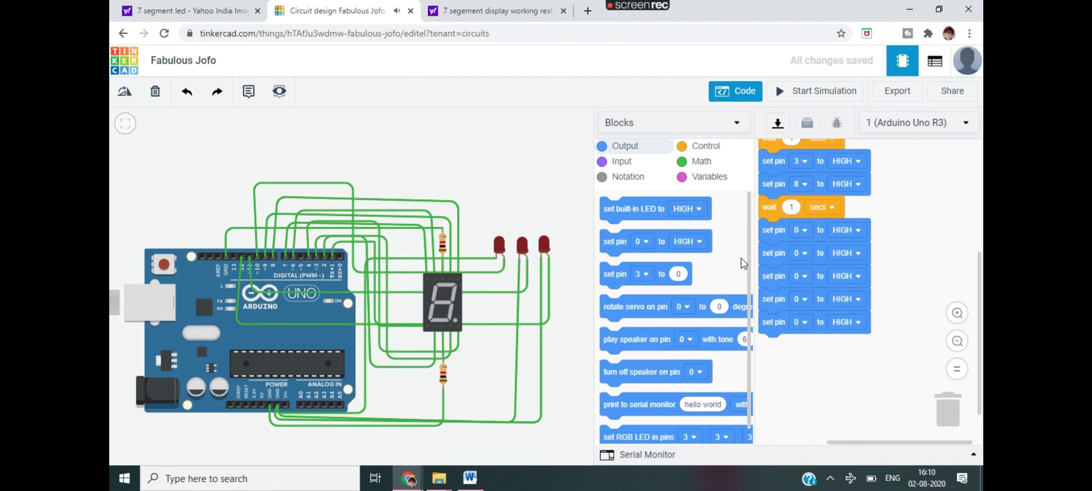
{"action": "left_click", "coordinate": [699, 149]}
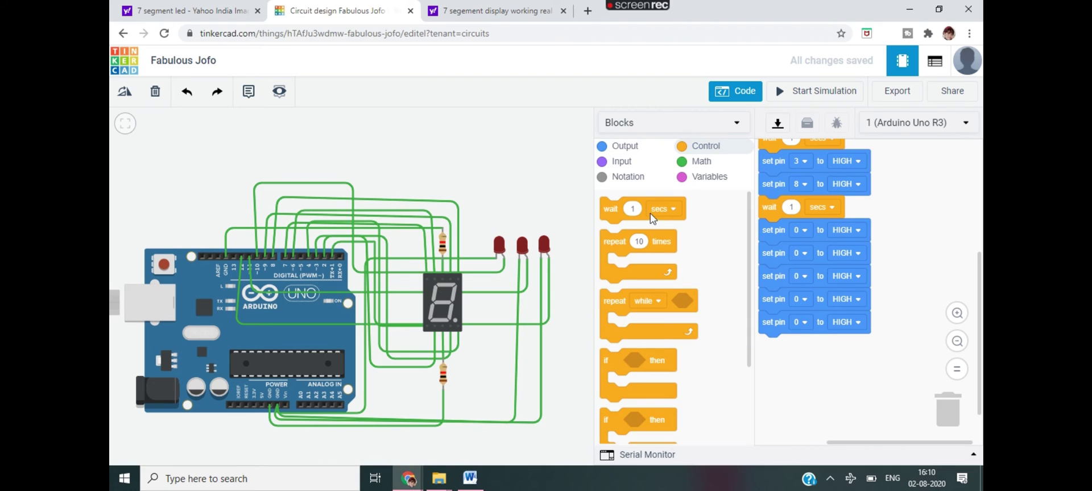
{"action": "left_click_drag", "start_coordinate": [651, 217], "coordinate": [832, 350]}
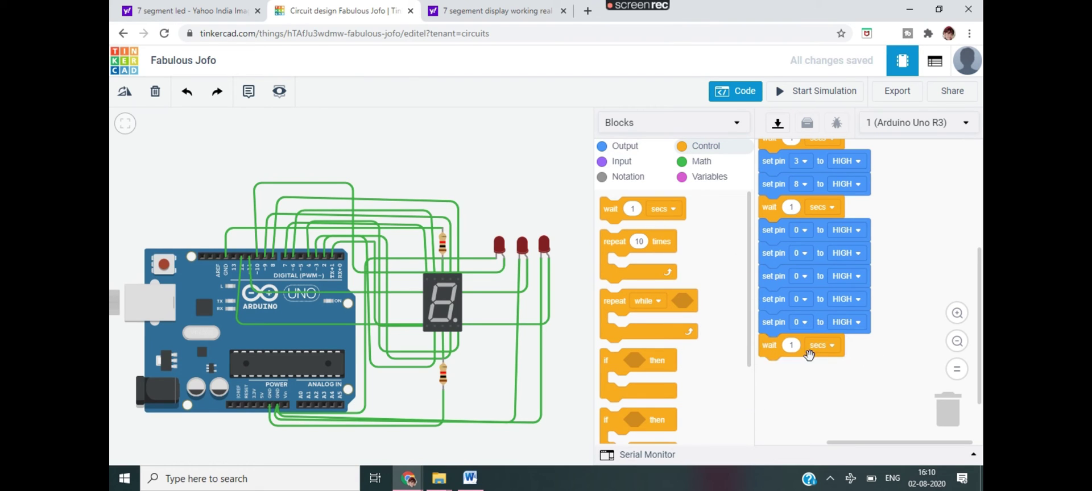
Set the five new blocks to pins 9, 8, 7, 1 and 2
{"action": "left_click", "coordinate": [625, 147]}
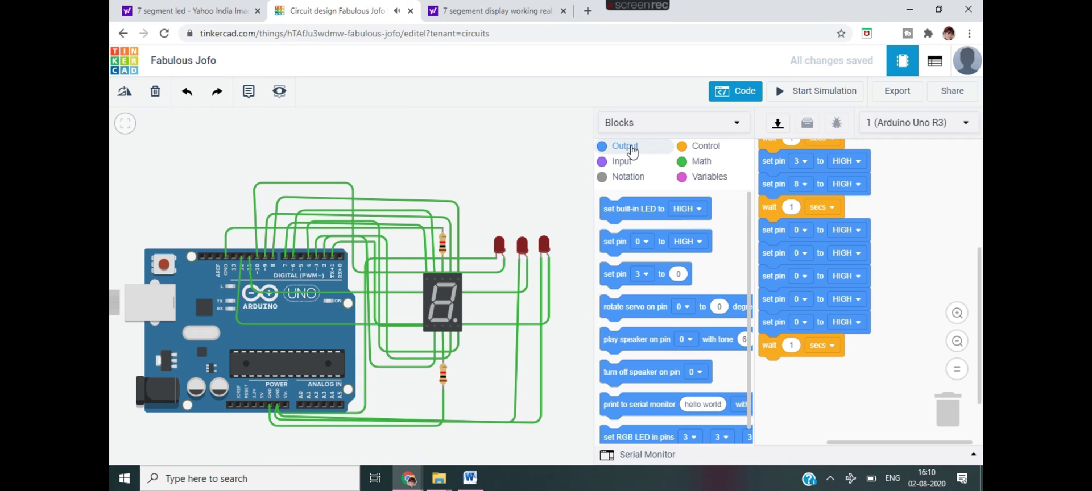
{"action": "left_click", "coordinate": [797, 237]}
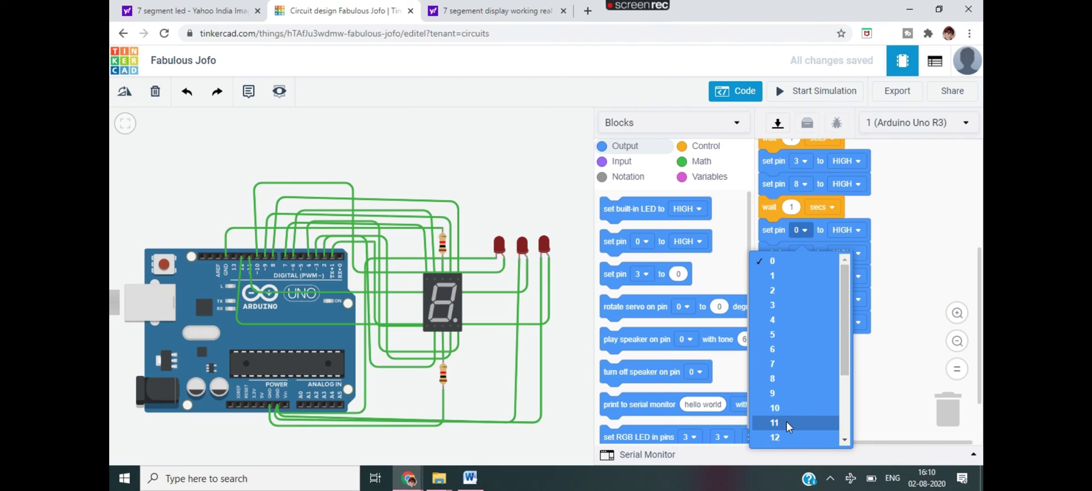
{"action": "left_click", "coordinate": [784, 380]}
{"action": "left_click", "coordinate": [797, 254]}
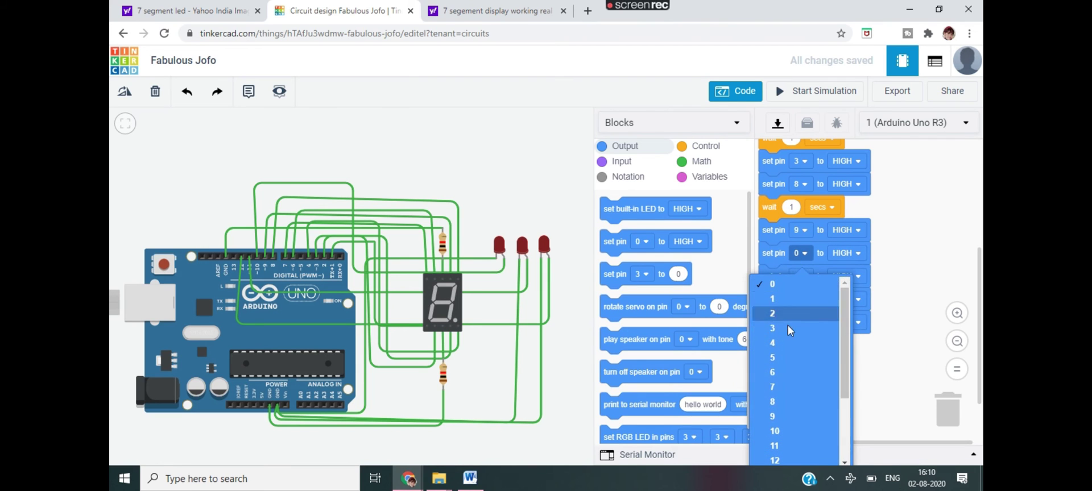
{"action": "left_click", "coordinate": [804, 398]}
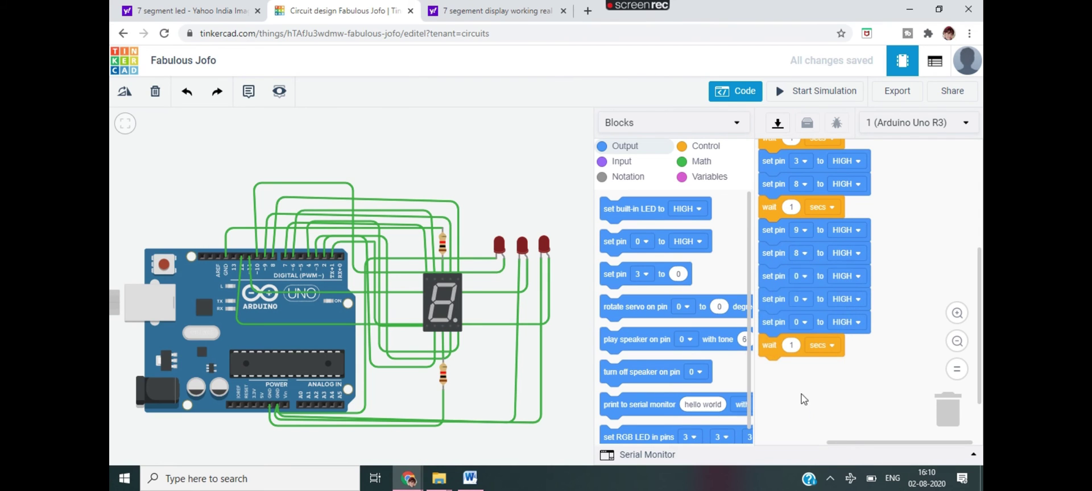
{"action": "left_click", "coordinate": [799, 277]}
{"action": "left_click", "coordinate": [790, 418]}
{"action": "left_click", "coordinate": [797, 299]}
{"action": "left_click", "coordinate": [773, 345]}
{"action": "left_click", "coordinate": [800, 322]}
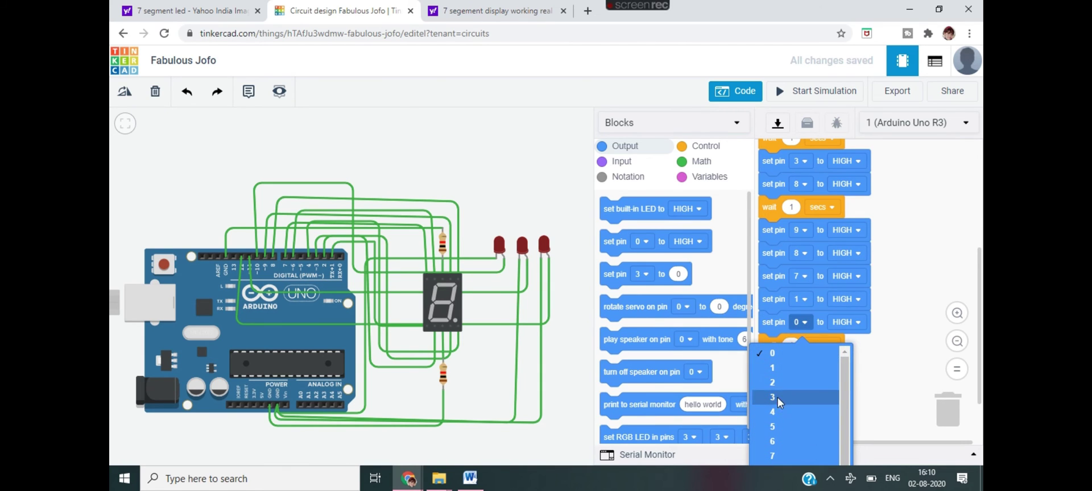
{"action": "left_click", "coordinate": [773, 383]}
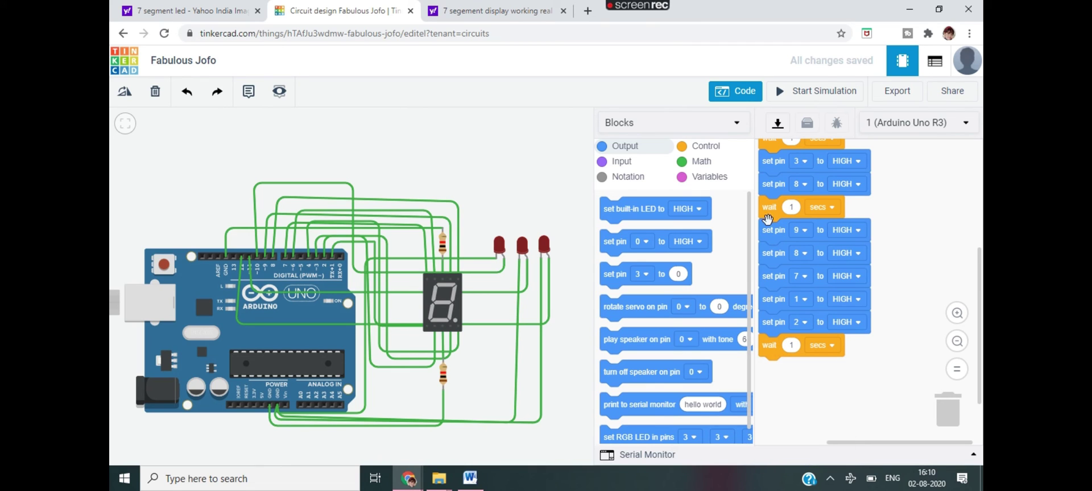
Duplicate the pin 9 stack below the wait and switch the copied pins to LOW
{"action": "right_click", "coordinate": [767, 228]}
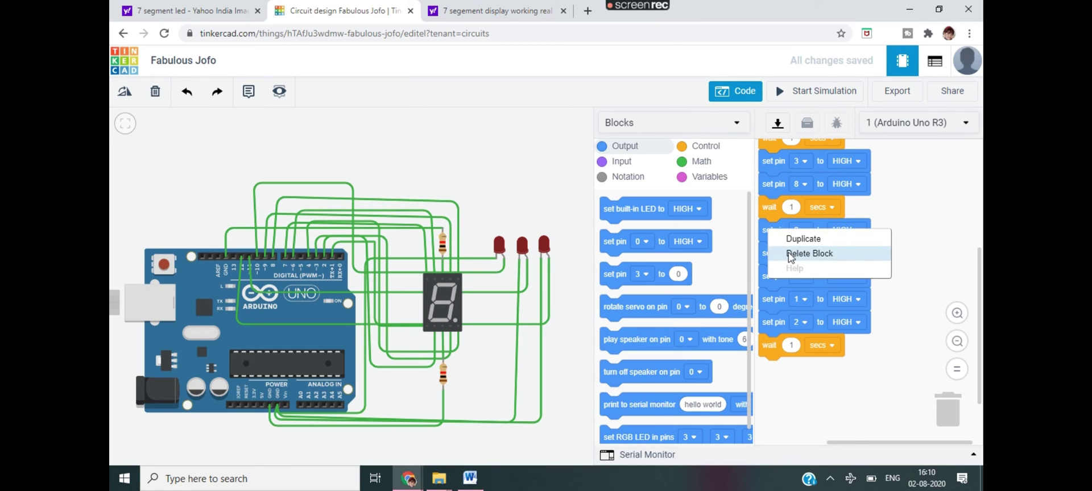
{"action": "left_click", "coordinate": [791, 238]}
{"action": "left_click_drag", "start_coordinate": [791, 238], "coordinate": [767, 358]}
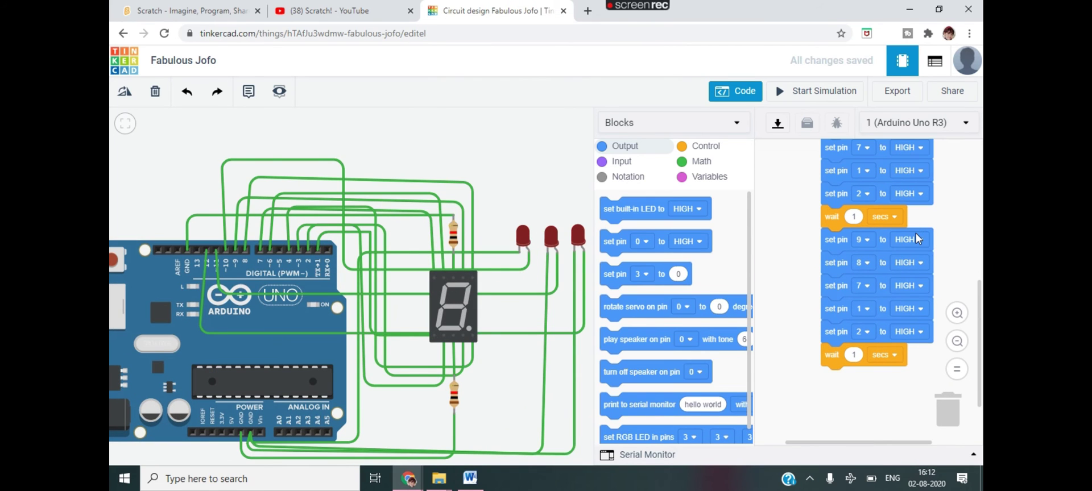
{"action": "left_click", "coordinate": [910, 240]}
{"action": "left_click", "coordinate": [908, 279]}
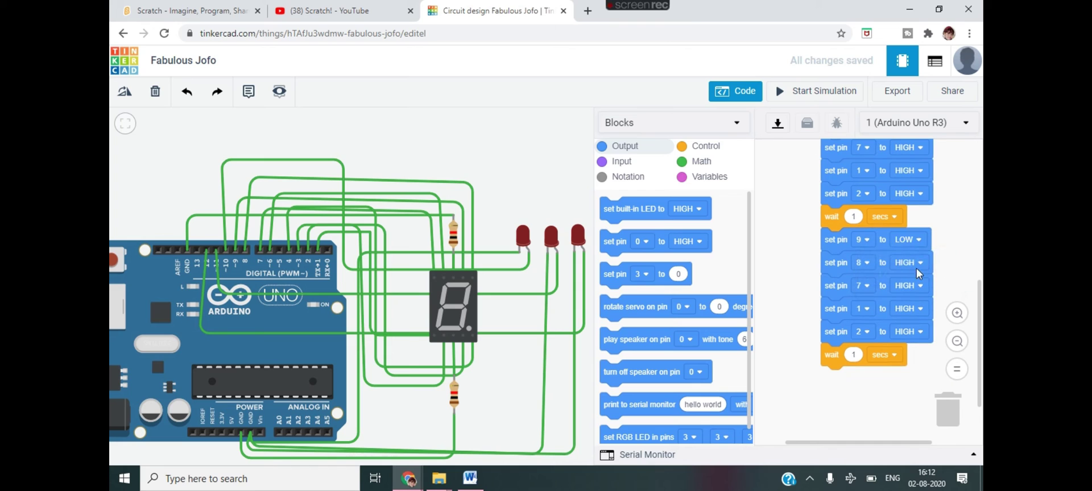
{"action": "left_click", "coordinate": [918, 266]}
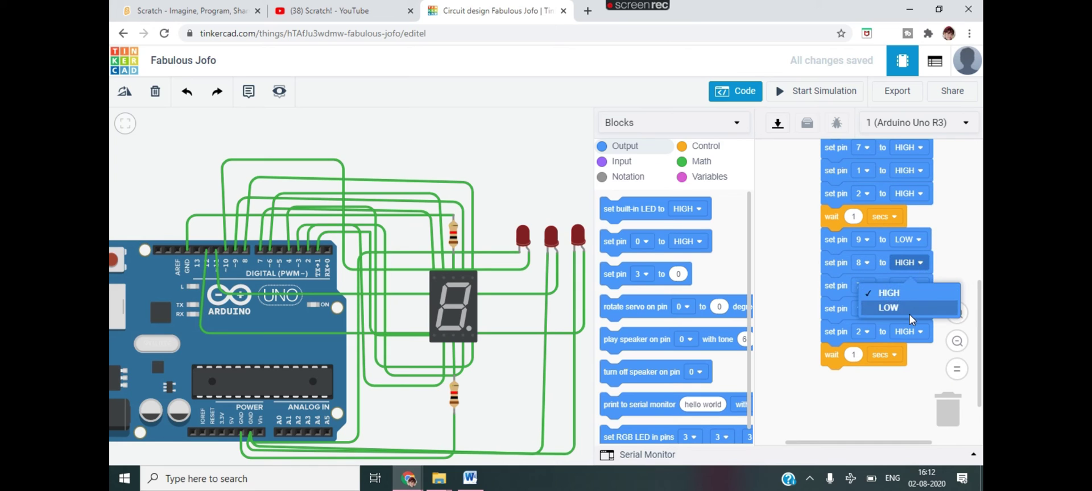
{"action": "left_click", "coordinate": [910, 313]}
{"action": "left_click", "coordinate": [913, 291]}
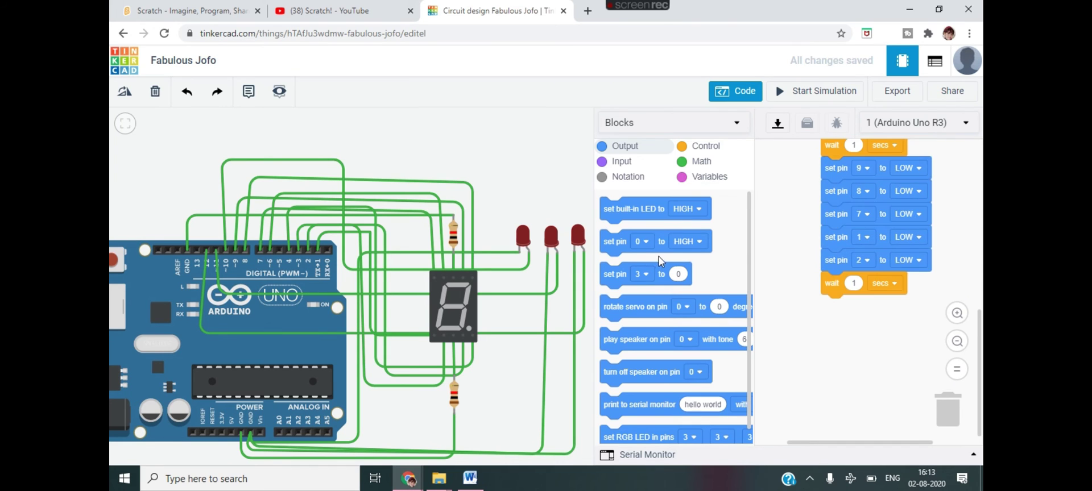
Append five more set pin blocks to the end of the script
{"action": "left_click_drag", "start_coordinate": [680, 257], "coordinate": [892, 316]}
{"action": "left_click_drag", "start_coordinate": [687, 240], "coordinate": [911, 338]}
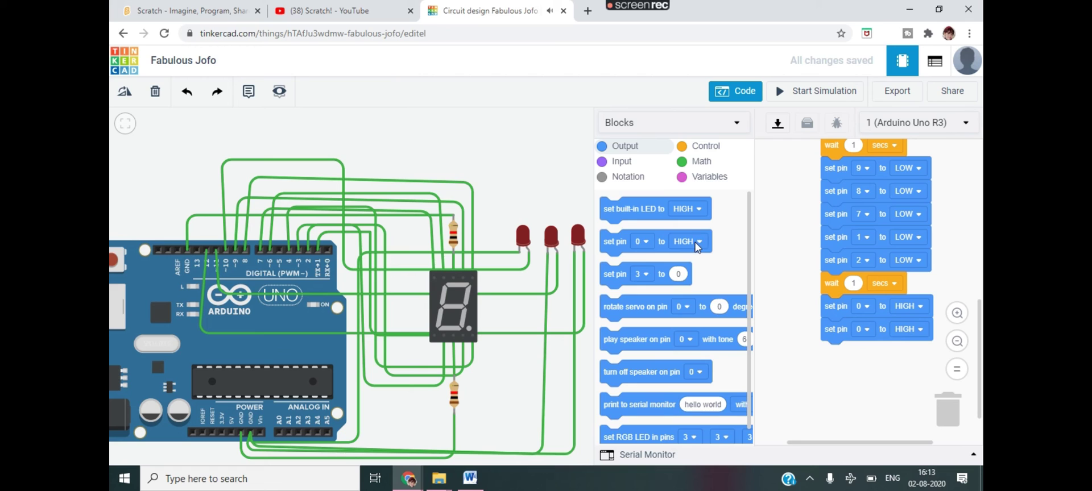
{"action": "left_click_drag", "start_coordinate": [698, 247], "coordinate": [916, 356]}
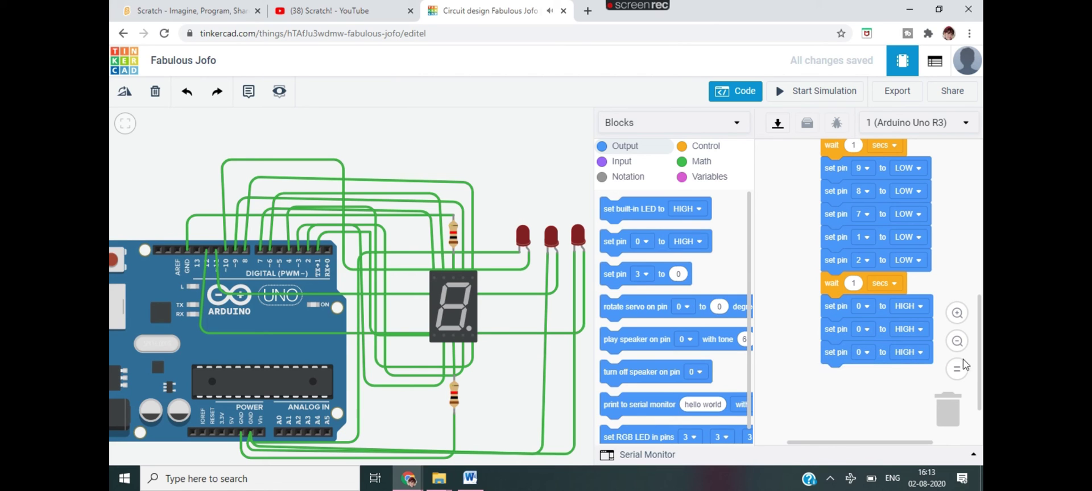
{"action": "left_click_drag", "start_coordinate": [978, 391], "coordinate": [980, 404]}
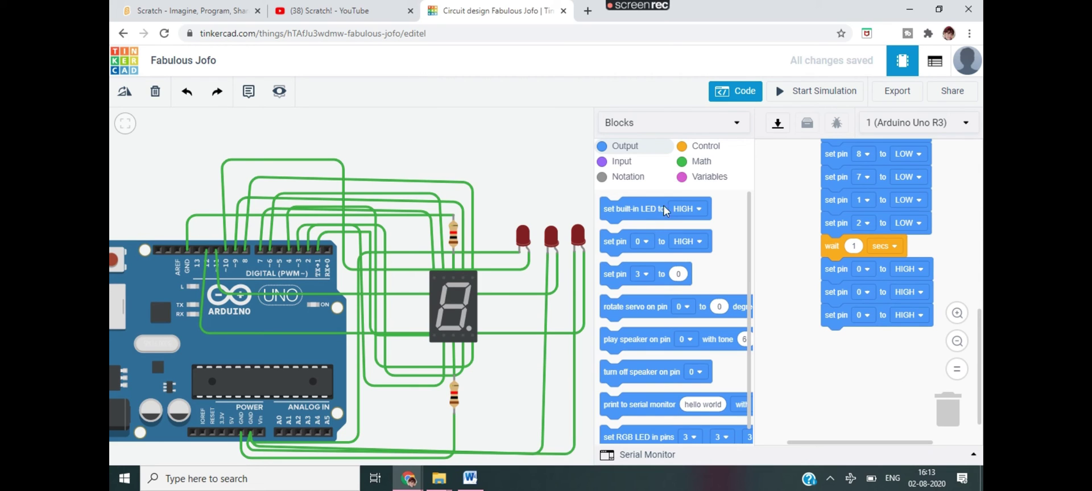
{"action": "left_click_drag", "start_coordinate": [663, 246], "coordinate": [881, 366]}
{"action": "left_click_drag", "start_coordinate": [660, 243], "coordinate": [936, 388]}
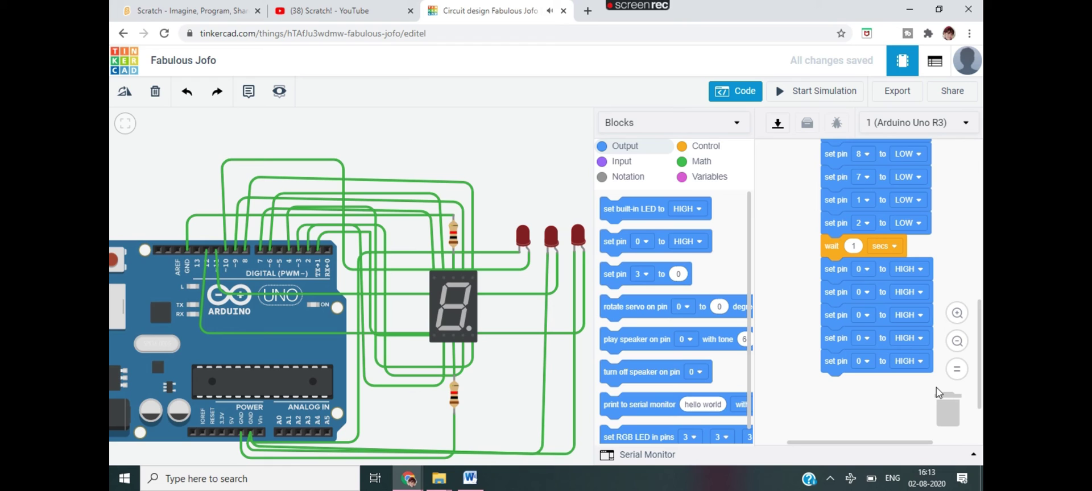
{"action": "left_click", "coordinate": [863, 291]}
Set the new blocks' pins to 9, 8, 3, 2 and 7
{"action": "left_click", "coordinate": [833, 441]}
{"action": "left_click", "coordinate": [866, 316]}
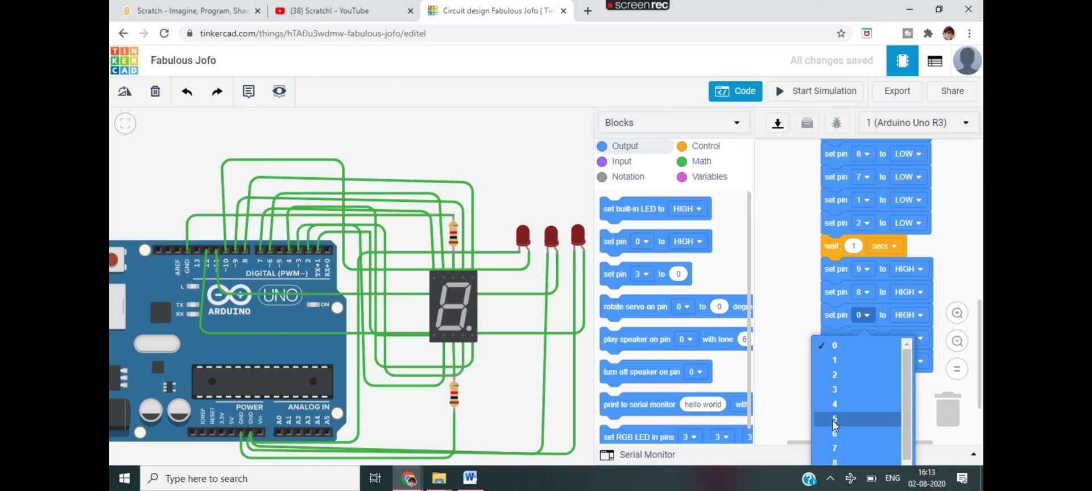
{"action": "left_click", "coordinate": [838, 392]}
{"action": "left_click", "coordinate": [864, 361]}
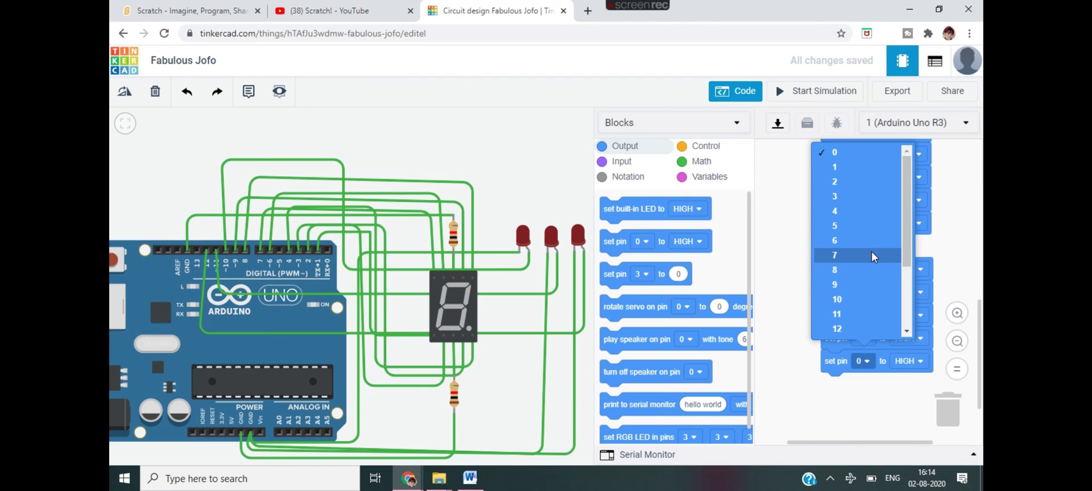
{"action": "left_click", "coordinate": [871, 252]}
Duplicate the wait and pin blocks below set pin 7 HIGH, switching the copies to LOW
{"action": "right_click", "coordinate": [840, 250]}
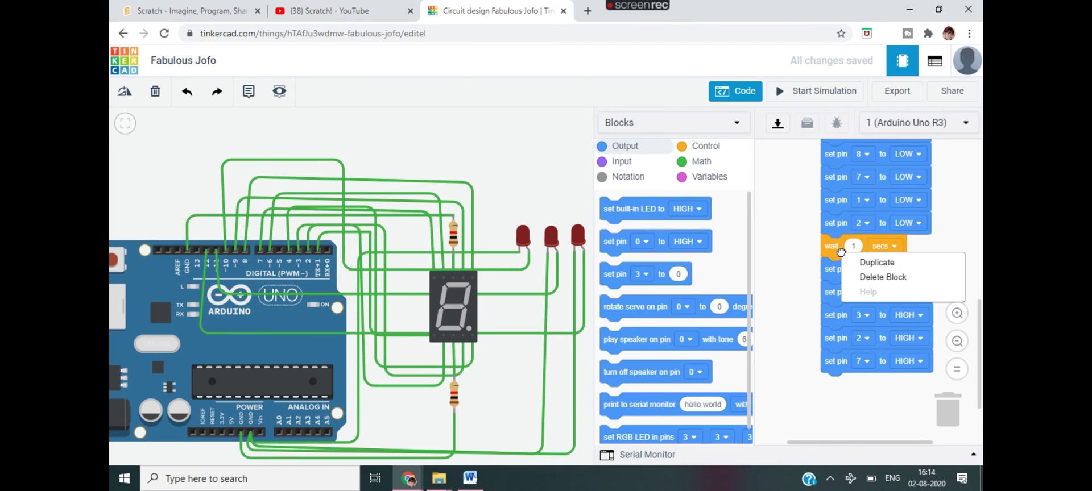
{"action": "left_click", "coordinate": [847, 263]}
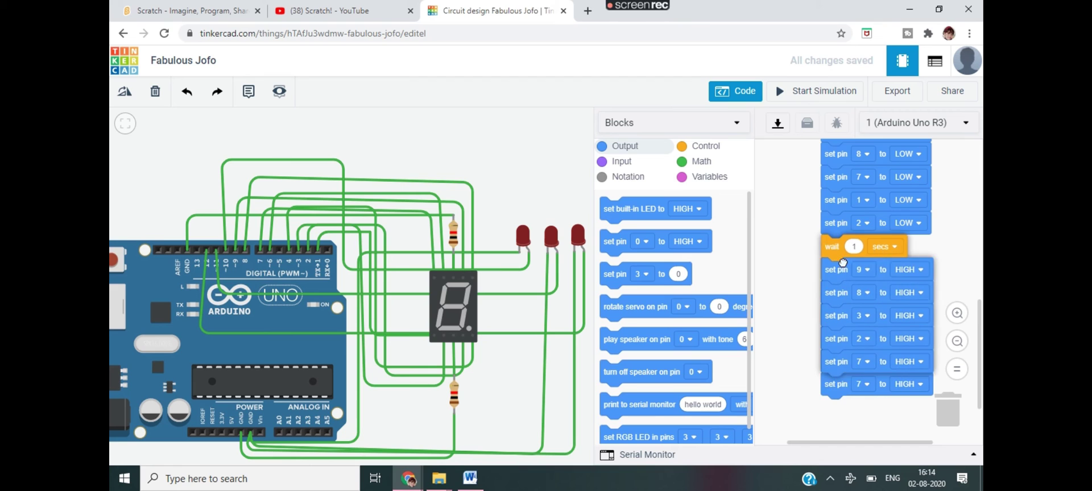
{"action": "left_click", "coordinate": [838, 383]}
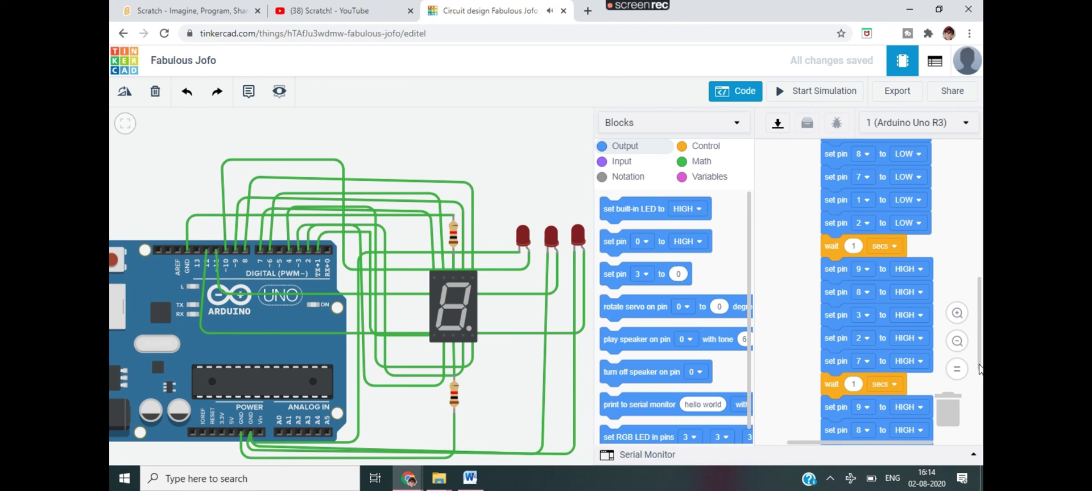
{"action": "left_click_drag", "start_coordinate": [980, 369], "coordinate": [980, 418]}
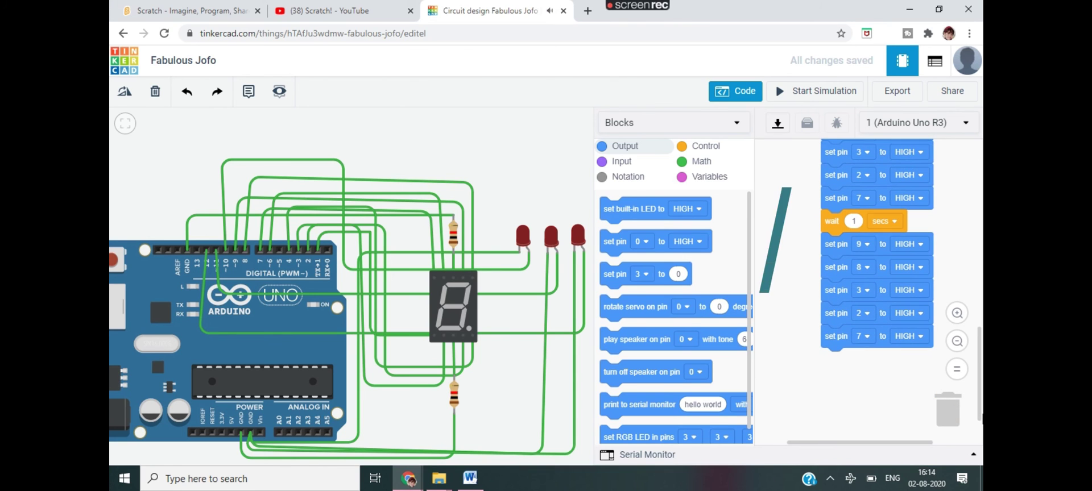
{"action": "left_click", "coordinate": [909, 246]}
{"action": "left_click", "coordinate": [917, 286]}
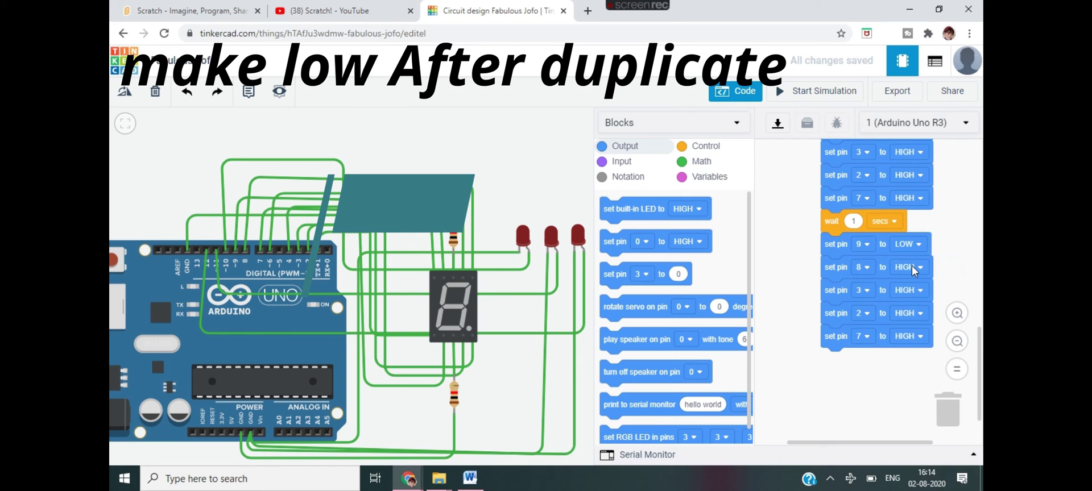
{"action": "left_click", "coordinate": [912, 265]}
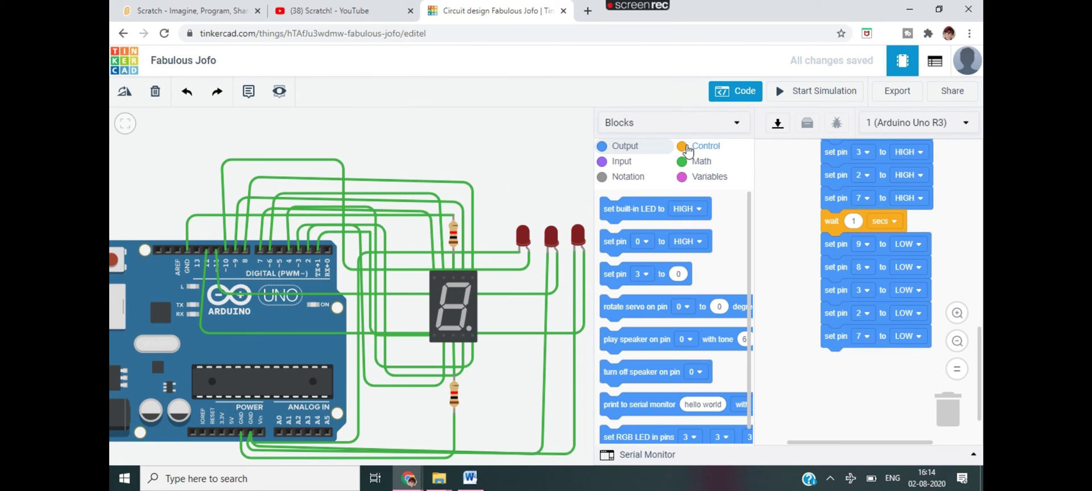
Add a final one-second wait and start the simulation
{"action": "left_click", "coordinate": [688, 149]}
{"action": "left_click_drag", "start_coordinate": [653, 215], "coordinate": [876, 377]}
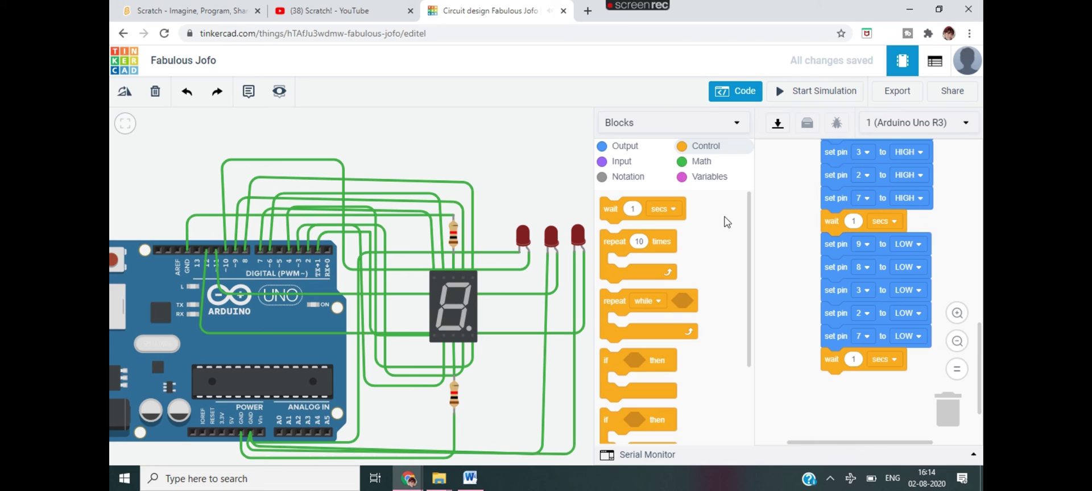
{"action": "left_click", "coordinate": [780, 91]}
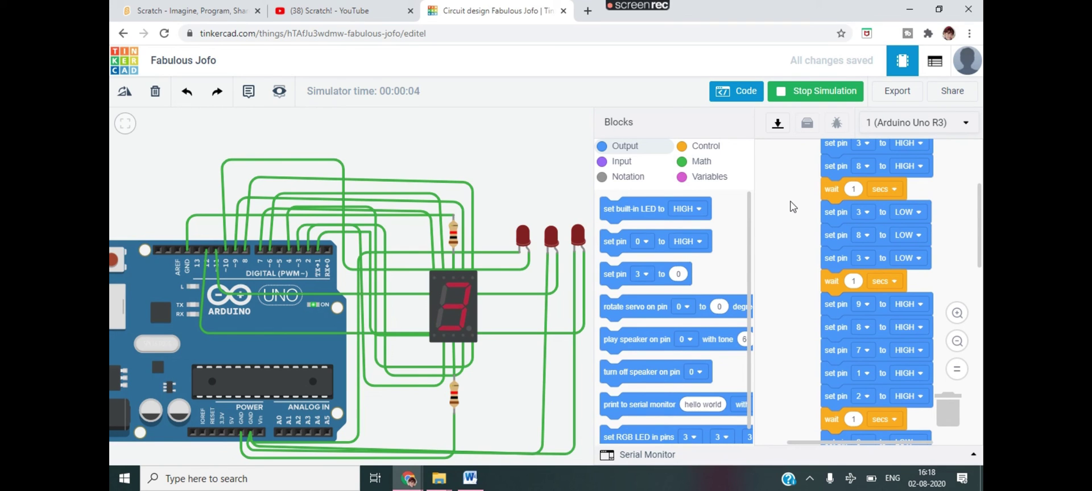
{"action": "left_click", "coordinate": [788, 94]}
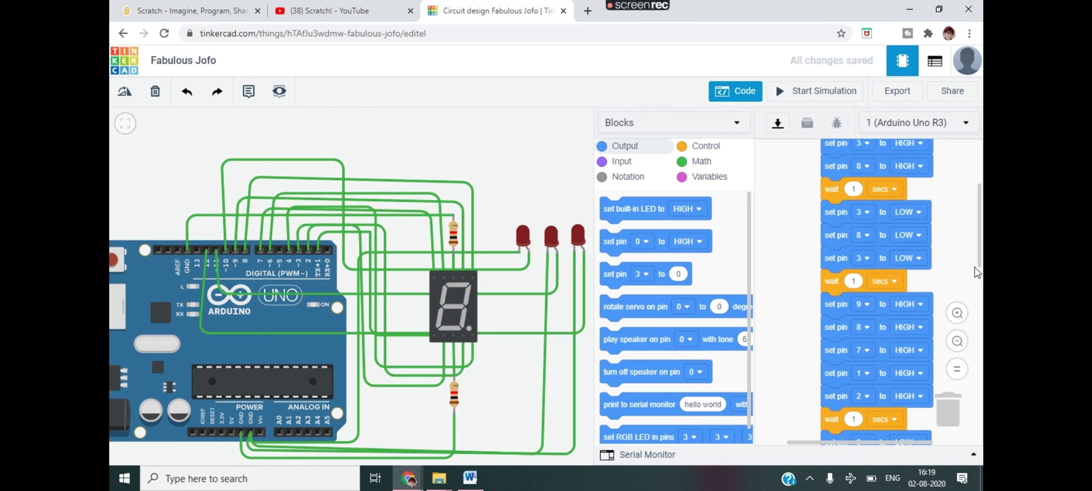
Add a set pin 10 HIGH block at the top of the stack
{"action": "scroll", "coordinate": [979, 267], "scroll_direction": "up", "scroll_amount": 3}
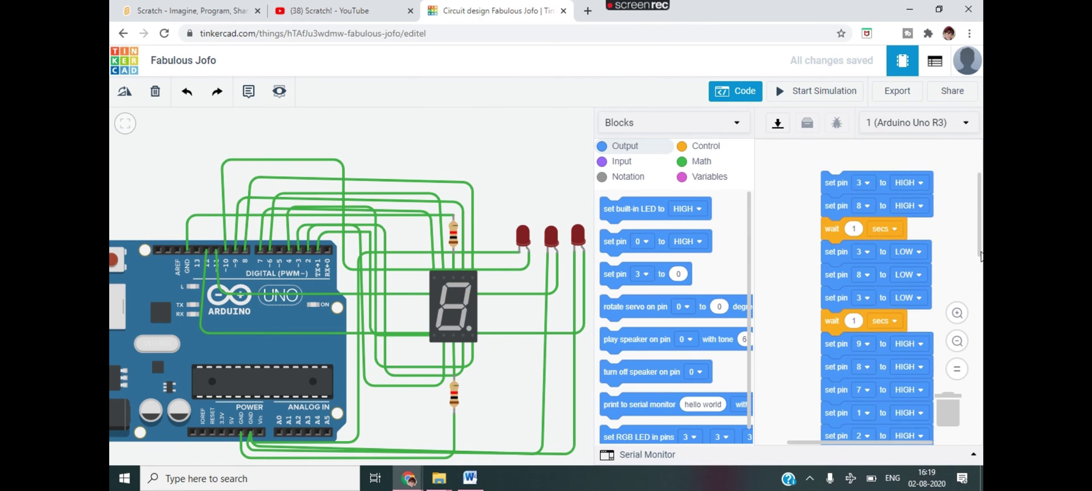
{"action": "scroll", "coordinate": [980, 268], "scroll_direction": "down", "scroll_amount": 2}
{"action": "left_click_drag", "start_coordinate": [688, 241], "coordinate": [917, 182]}
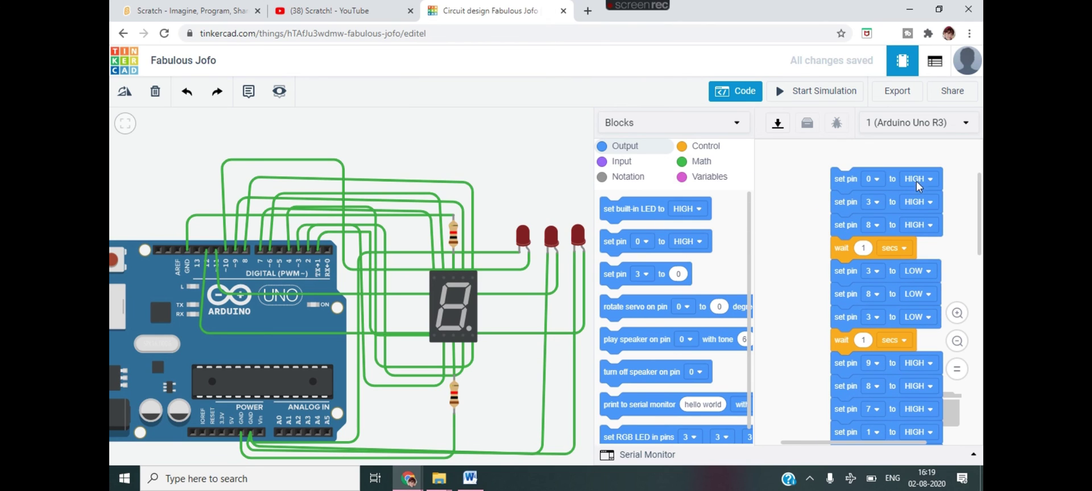
{"action": "left_click", "coordinate": [873, 179]}
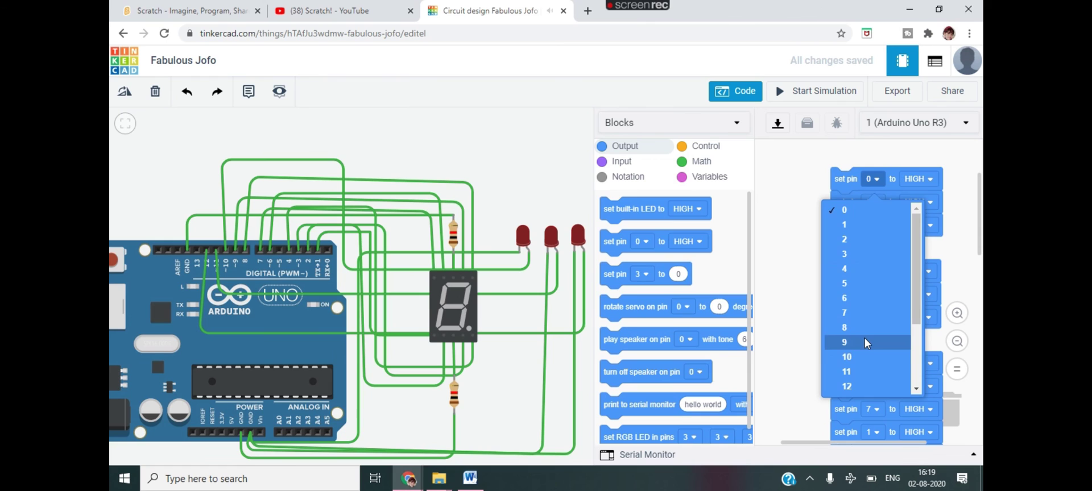
{"action": "left_click", "coordinate": [861, 357]}
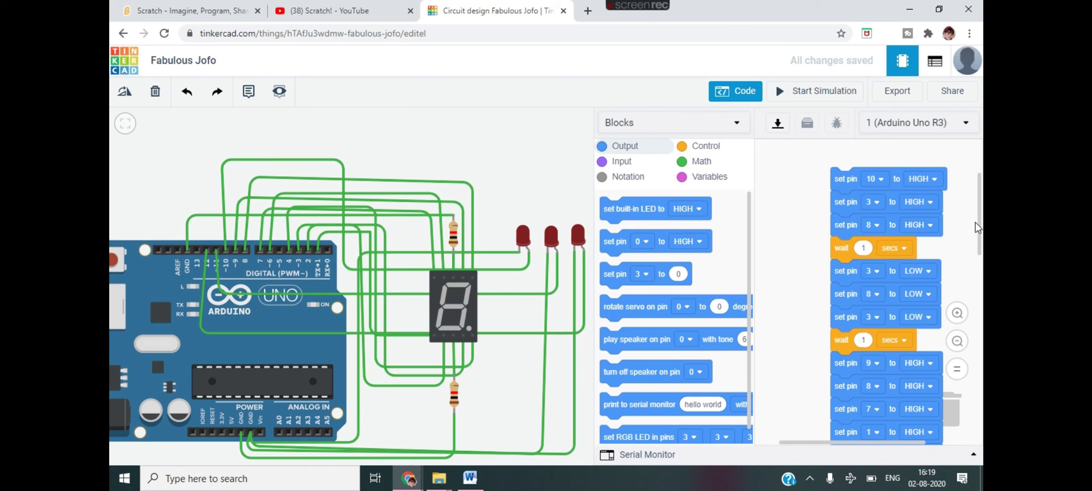
Insert a set pin 11 HIGH block with the second digit's blocks
{"action": "left_click_drag", "start_coordinate": [676, 237], "coordinate": [895, 293]}
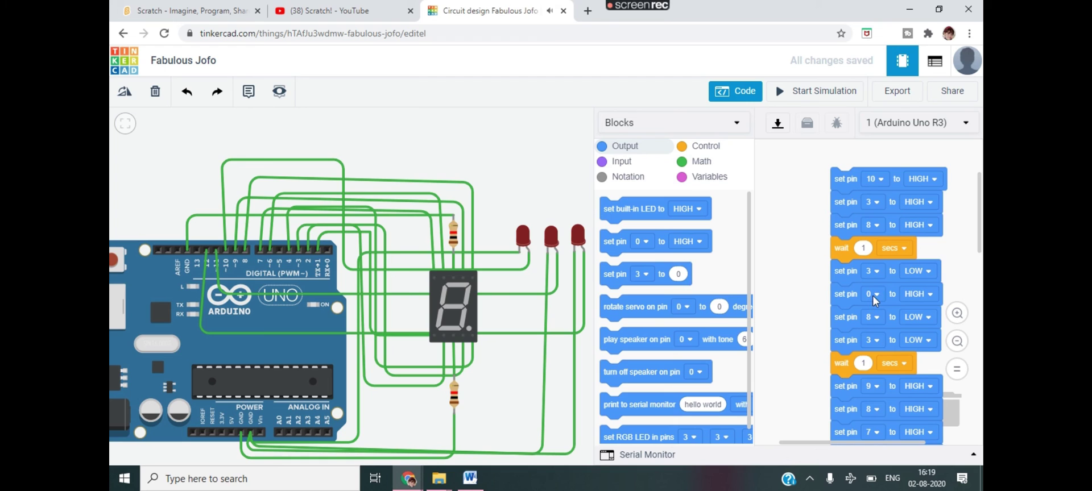
{"action": "left_click", "coordinate": [872, 295]}
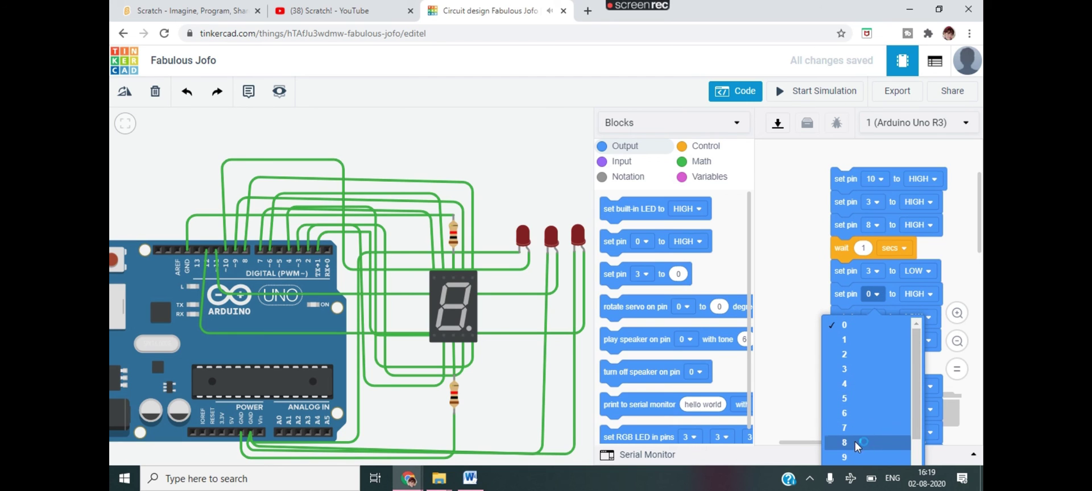
{"action": "left_click_drag", "start_coordinate": [916, 395], "coordinate": [918, 420]}
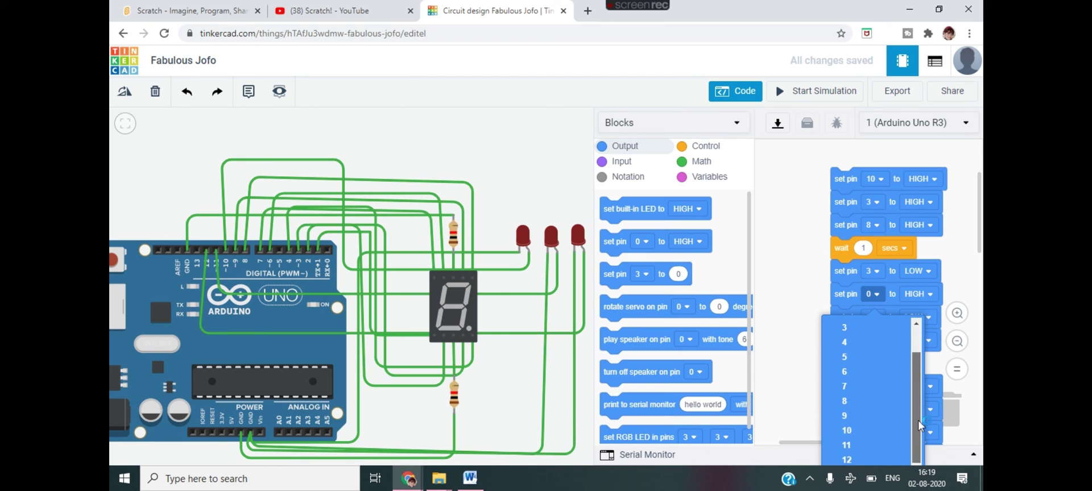
{"action": "left_click", "coordinate": [844, 430]}
{"action": "scroll", "coordinate": [889, 296], "scroll_direction": "down", "scroll_amount": 3}
{"action": "left_click_drag", "start_coordinate": [886, 357], "coordinate": [889, 244]}
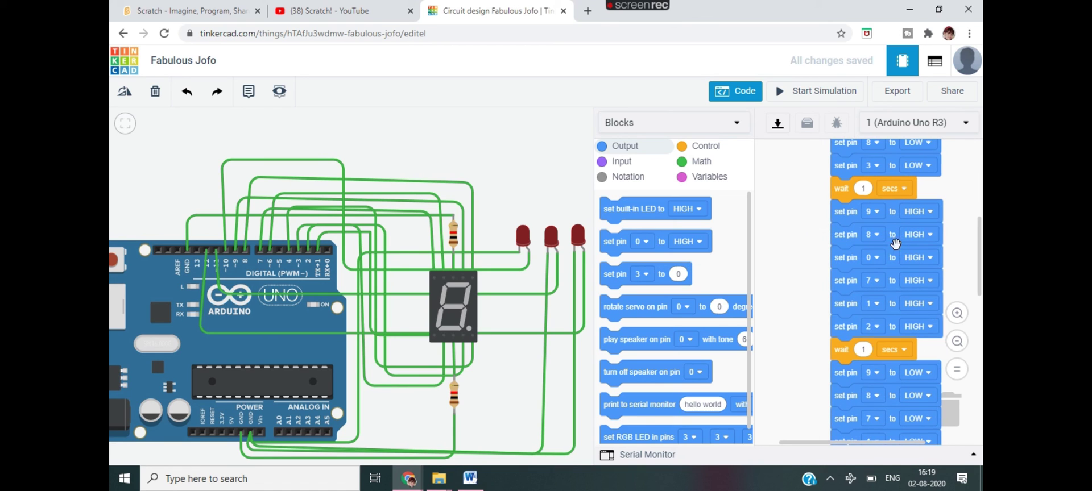
{"action": "left_click", "coordinate": [871, 258]}
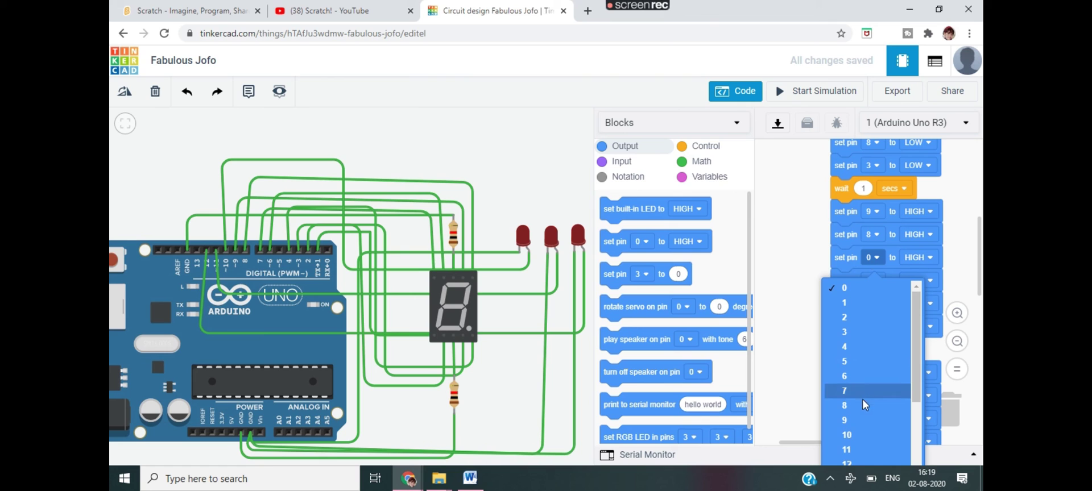
{"action": "left_click", "coordinate": [848, 450]}
Insert a set pin 11 LOW block among the LOW blocks
{"action": "scroll", "coordinate": [876, 370], "scroll_direction": "down", "scroll_amount": 3}
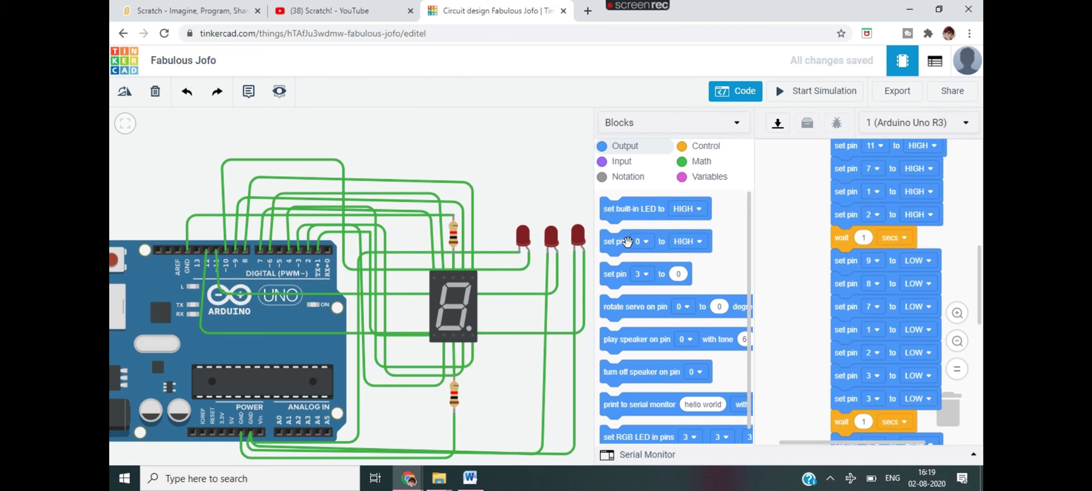
{"action": "left_click_drag", "start_coordinate": [621, 242], "coordinate": [872, 315]}
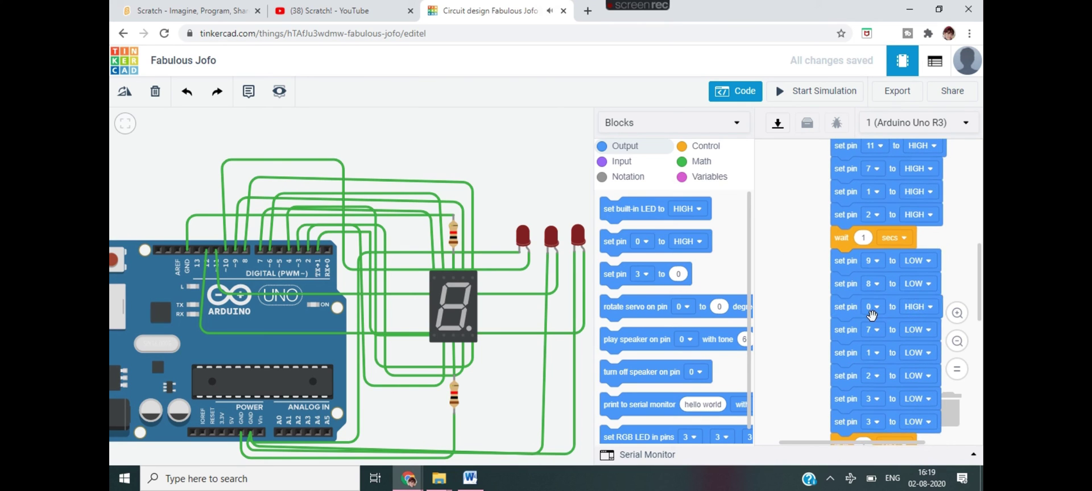
{"action": "left_click", "coordinate": [873, 310]}
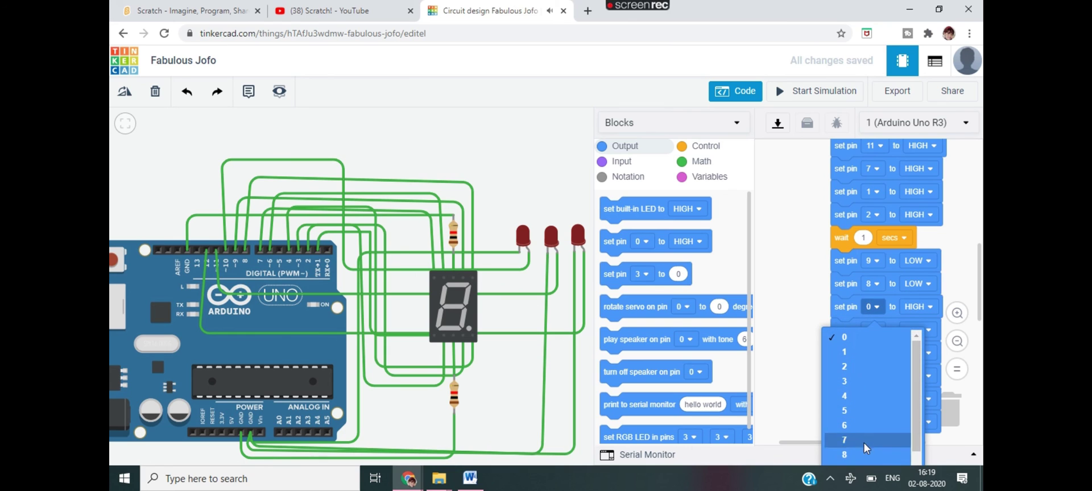
{"action": "left_click_drag", "start_coordinate": [917, 445], "coordinate": [917, 458]}
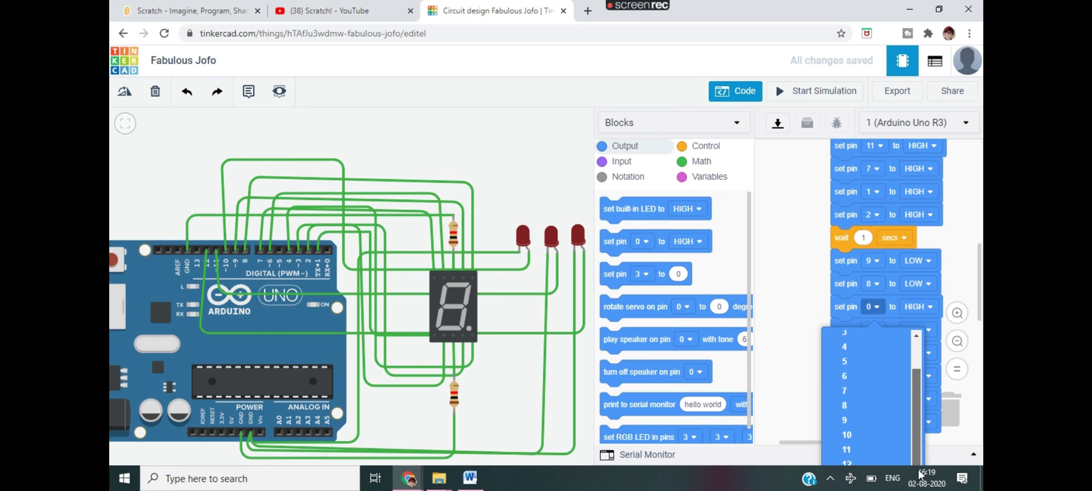
{"action": "left_click", "coordinate": [884, 457]}
{"action": "left_click", "coordinate": [921, 307]}
{"action": "left_click", "coordinate": [927, 358]}
Add a pin 12 HIGH block after pin 9 and a pin 12 block below pin 8 LOW
{"action": "scroll", "coordinate": [929, 360], "scroll_direction": "down", "scroll_amount": 4}
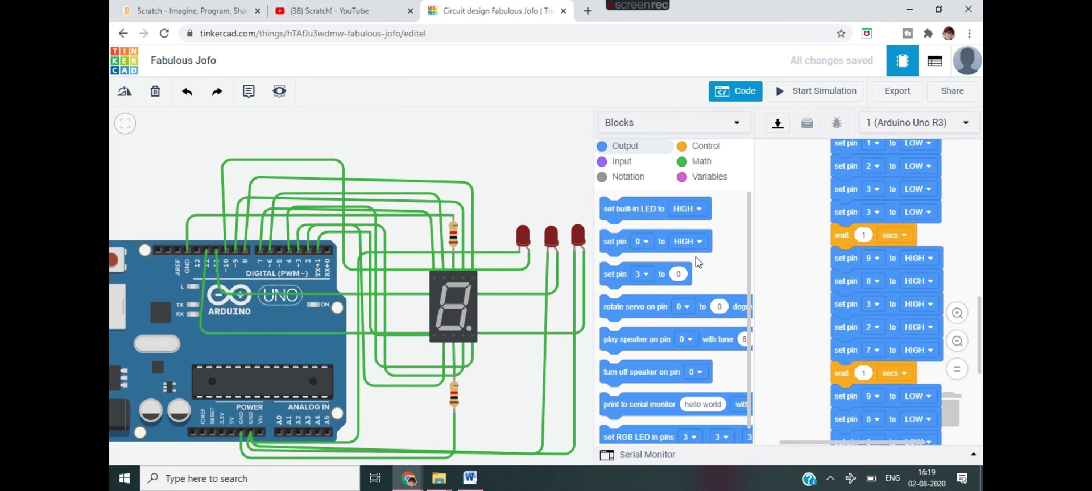
{"action": "left_click_drag", "start_coordinate": [689, 240], "coordinate": [924, 275]}
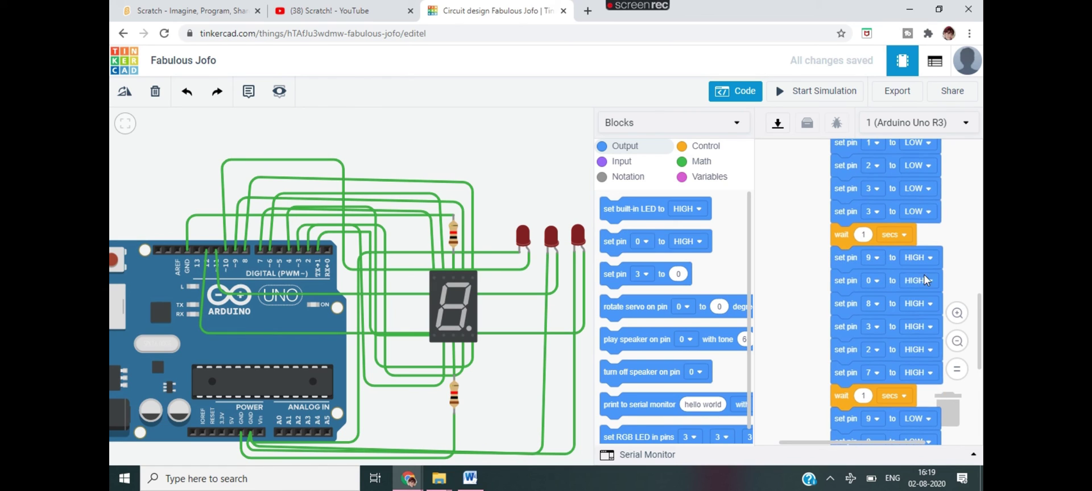
{"action": "left_click_drag", "start_coordinate": [981, 341], "coordinate": [980, 391]}
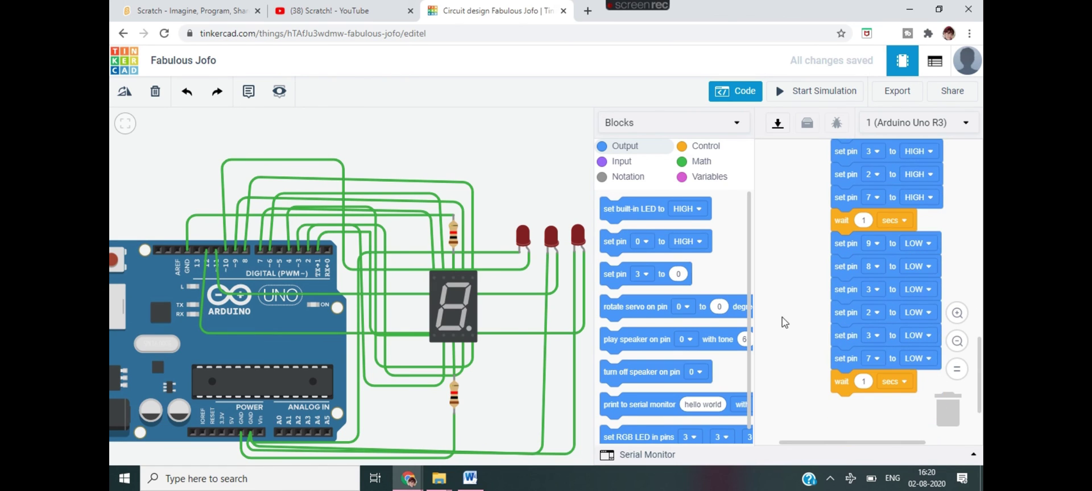
{"action": "left_click_drag", "start_coordinate": [682, 240], "coordinate": [933, 292]}
{"action": "left_click", "coordinate": [870, 291]}
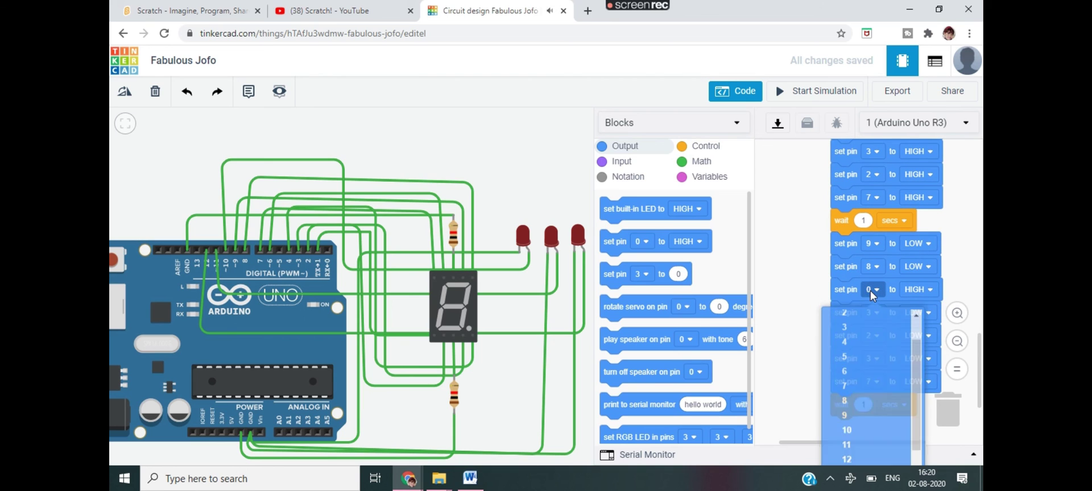
{"action": "left_click", "coordinate": [861, 427]}
Run the simulation until the display shows 1, then stop it
{"action": "left_click", "coordinate": [817, 91]}
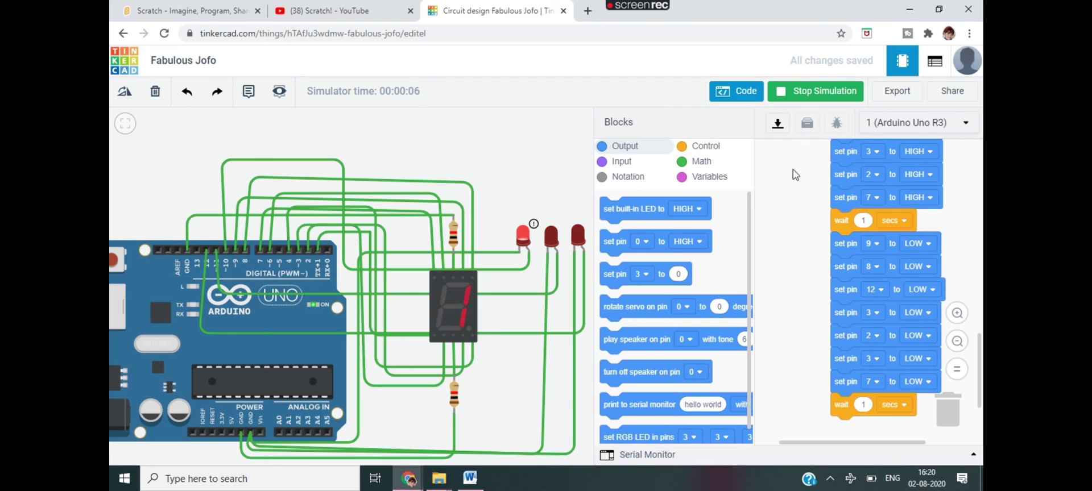
{"action": "left_click", "coordinate": [814, 91]}
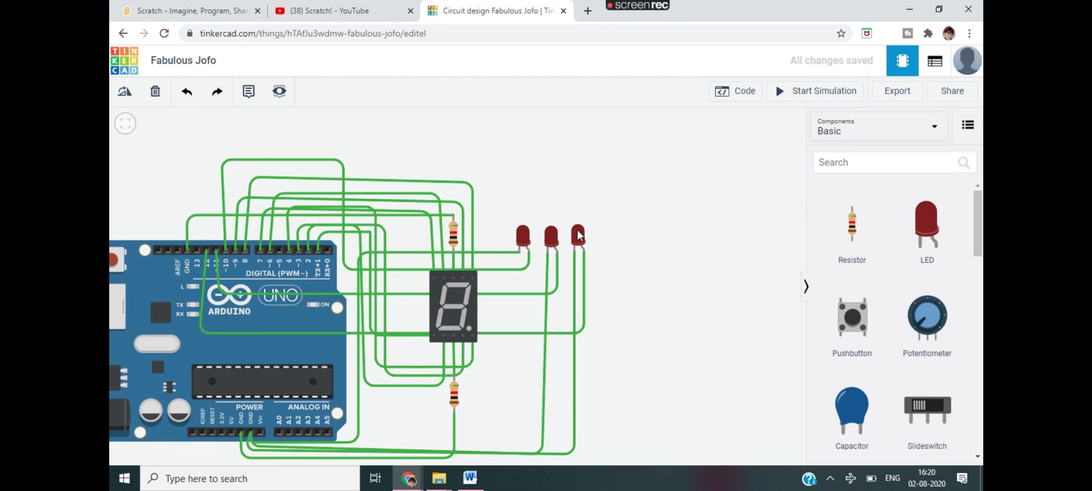
Colour the right LED blue, middle white and left yellow, then start the simulation
{"action": "left_click", "coordinate": [579, 235]}
{"action": "left_click", "coordinate": [689, 180]}
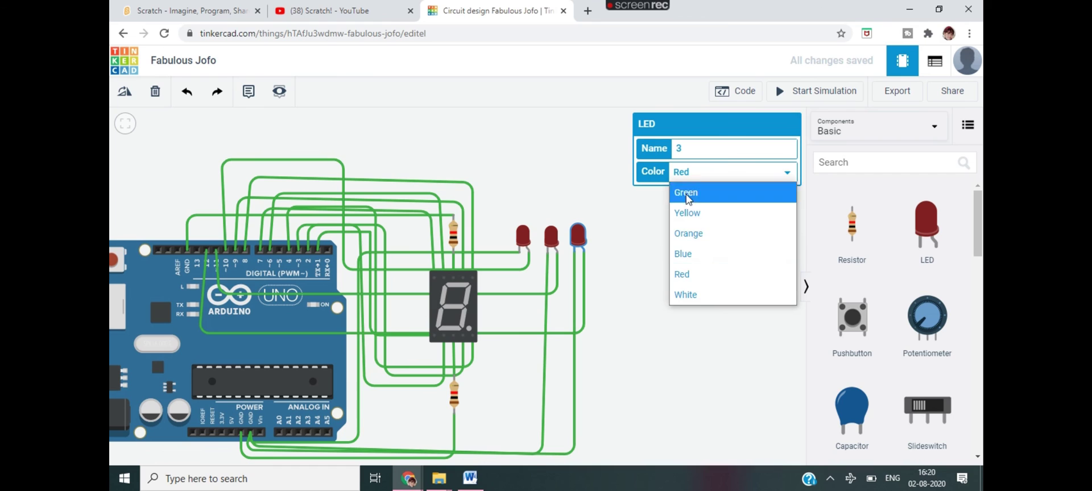
{"action": "left_click", "coordinate": [692, 253]}
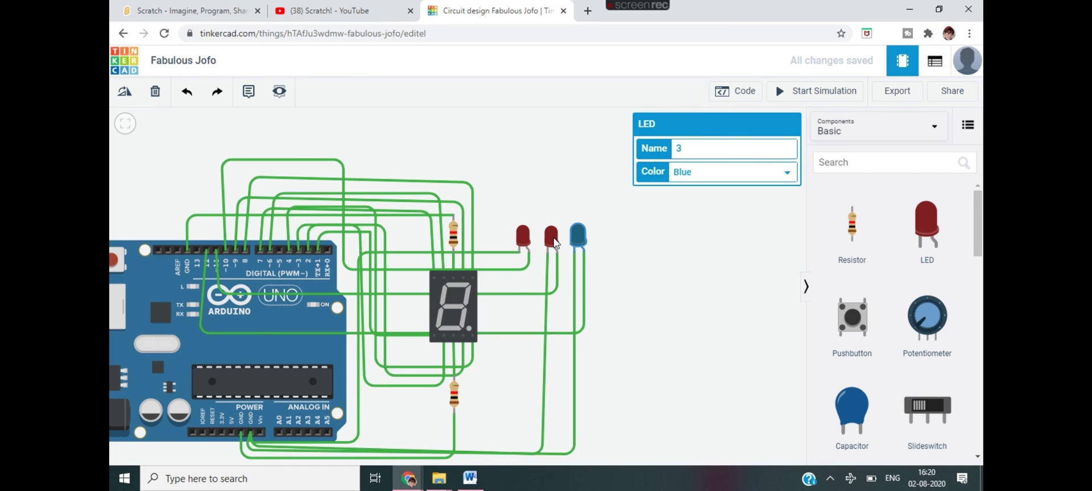
{"action": "left_click", "coordinate": [550, 236]}
{"action": "left_click", "coordinate": [721, 180]}
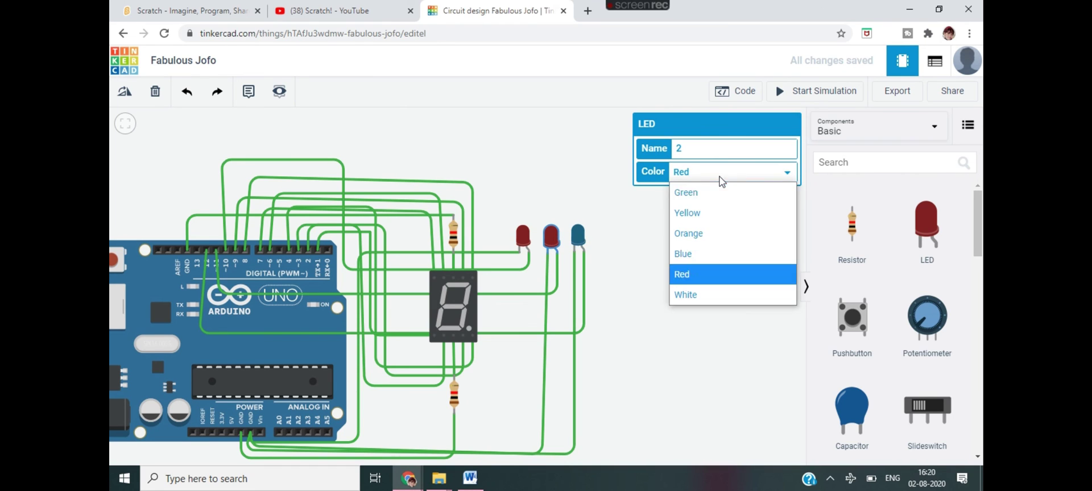
{"action": "left_click", "coordinate": [707, 296]}
{"action": "left_click", "coordinate": [522, 242]}
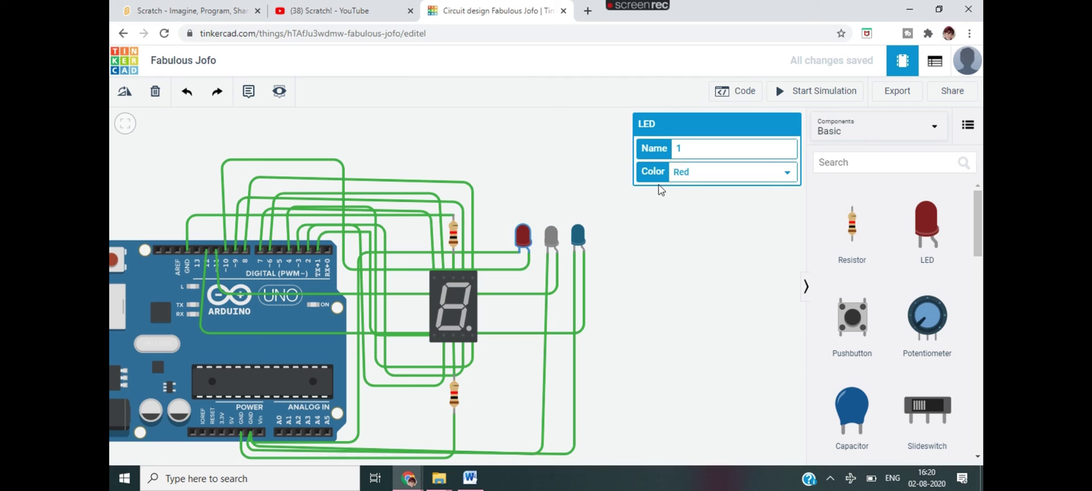
{"action": "left_click", "coordinate": [681, 179]}
{"action": "left_click", "coordinate": [680, 213]}
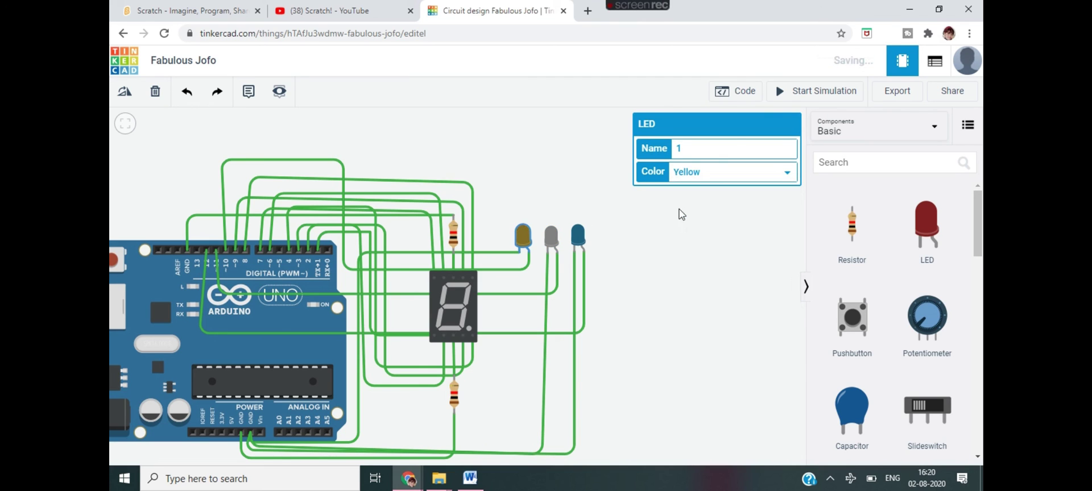
{"action": "left_click", "coordinate": [796, 93]}
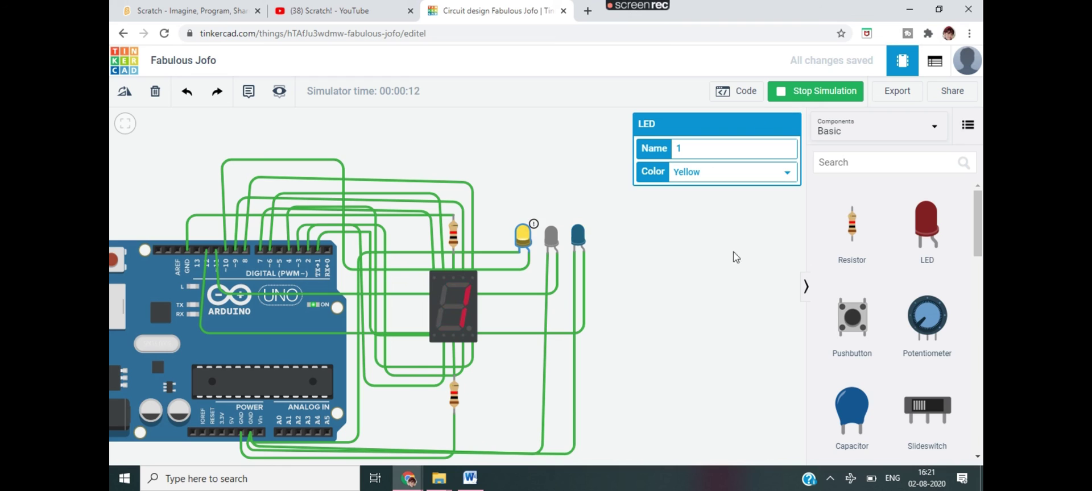
Stop the simulation after the display shows 1 with the yellow LED lit
{"action": "left_click", "coordinate": [781, 104]}
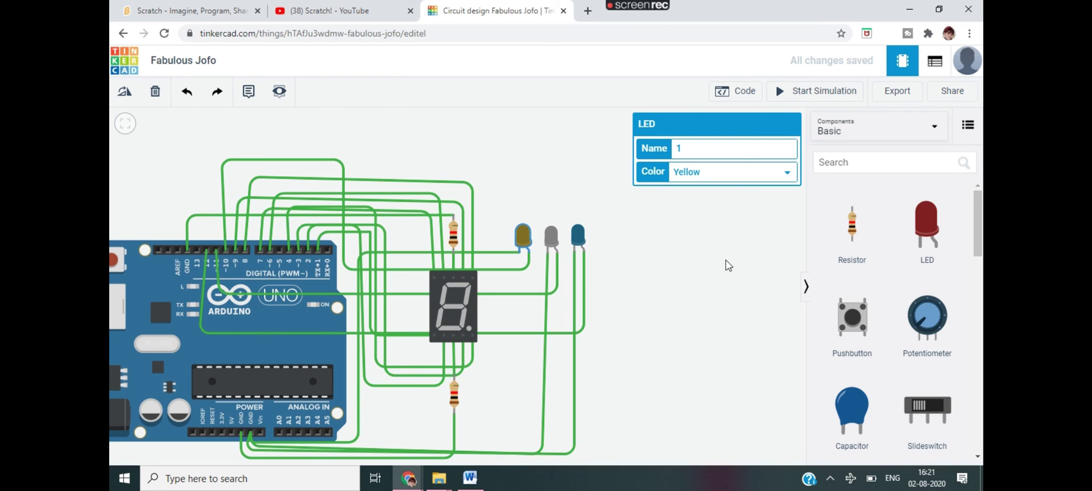